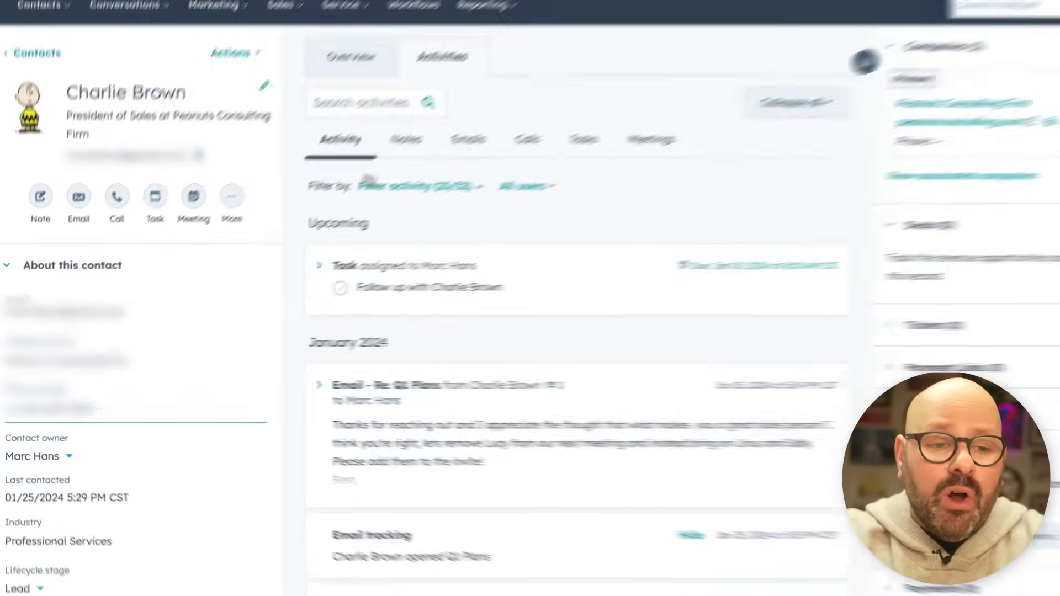
- Review the contact's about details and quick actions, plus the overview's data highlights, recent activities and associated companies, deals and tickets
scroll(138, 218, "down", 3)
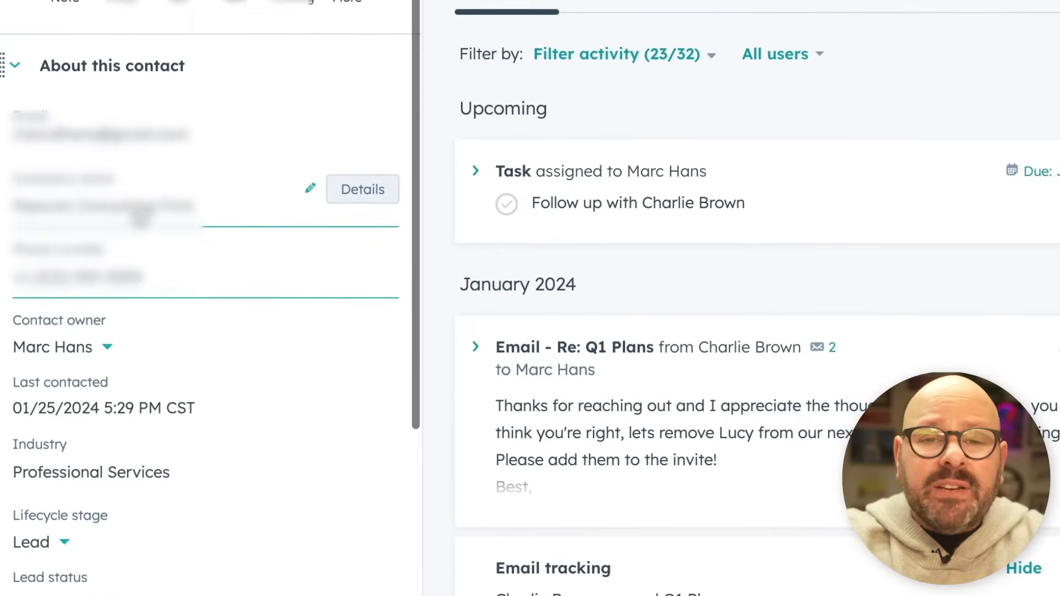
scroll(138, 218, "down", 2)
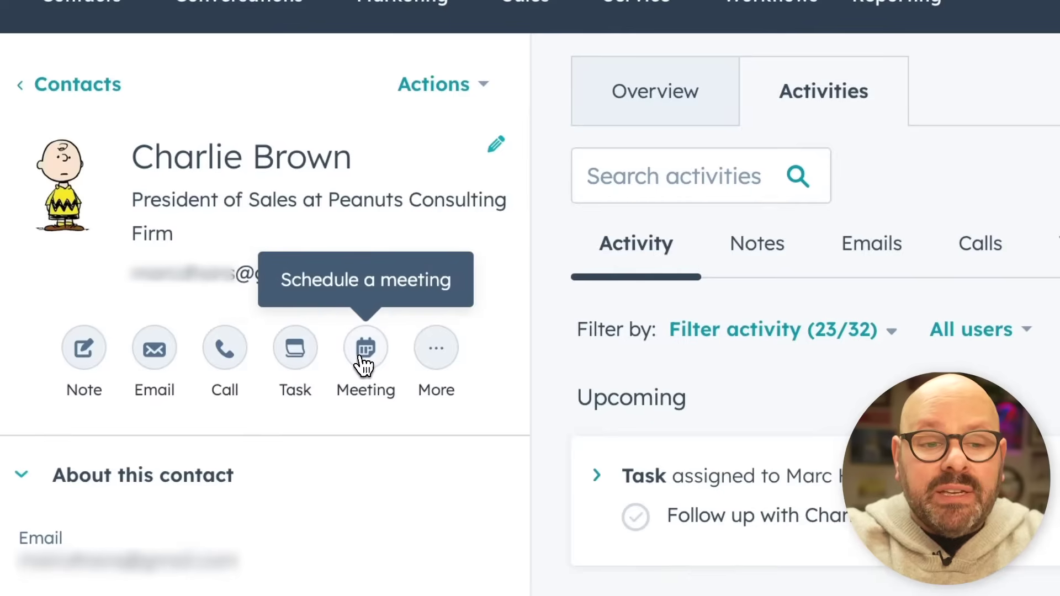
left_click(436, 348)
left_click(655, 91)
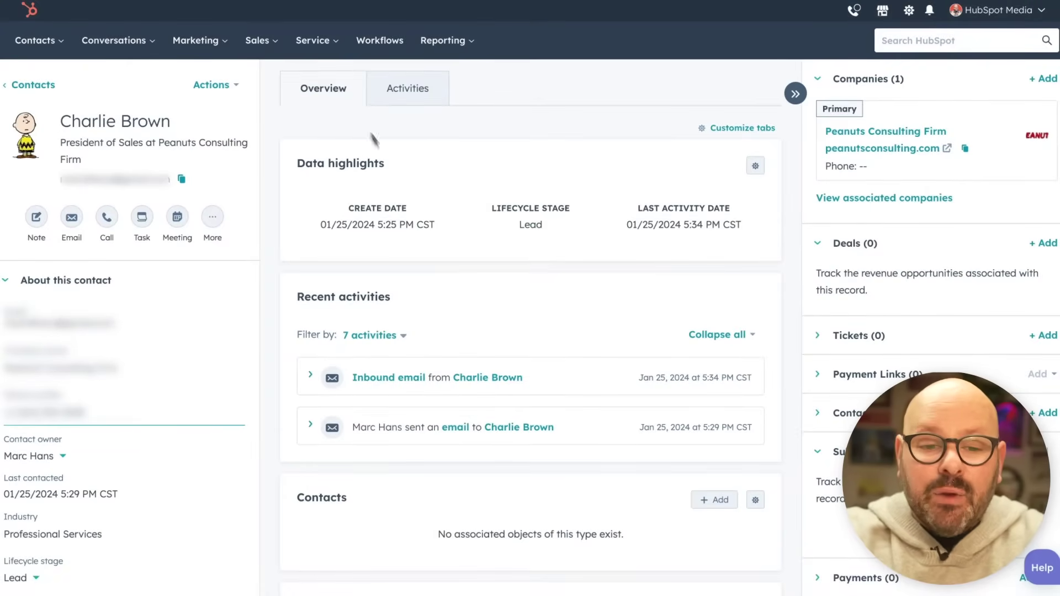
scroll(406, 338, "down", 3)
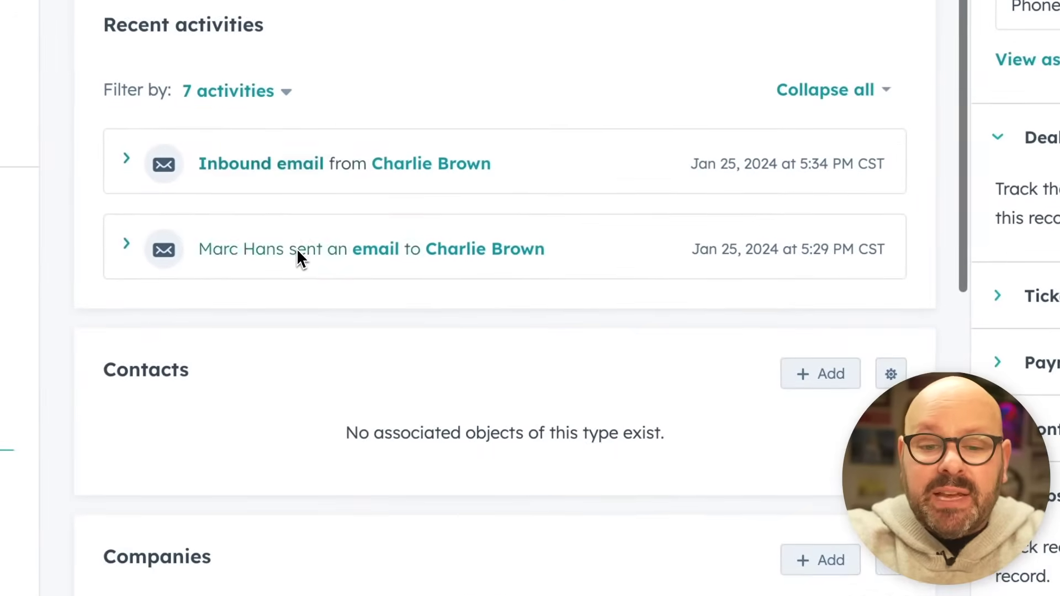
scroll(352, 389, "down", 3)
scroll(352, 389, "down", 7)
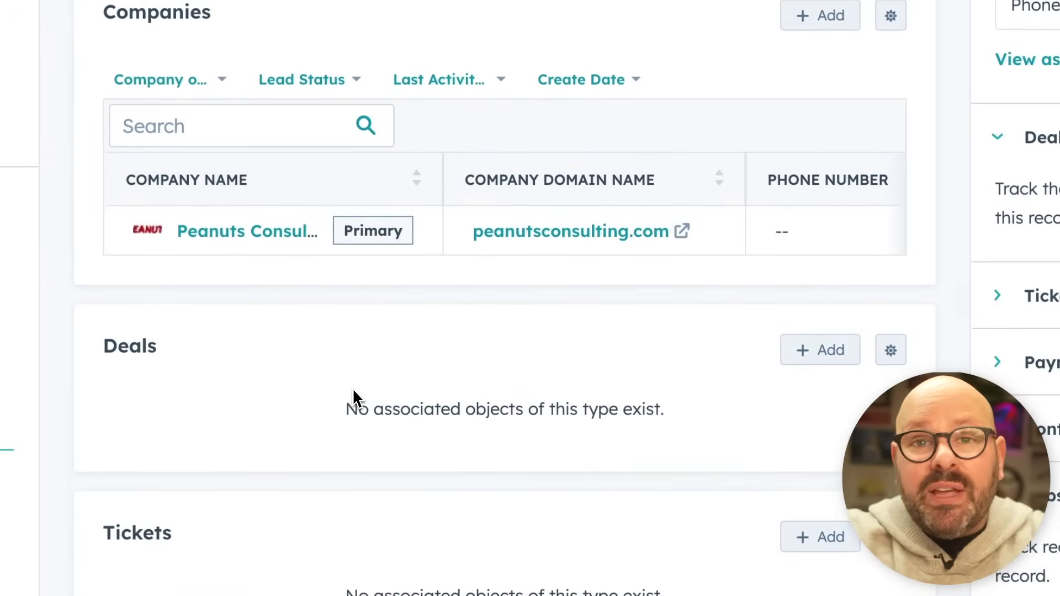
scroll(352, 389, "down", 1)
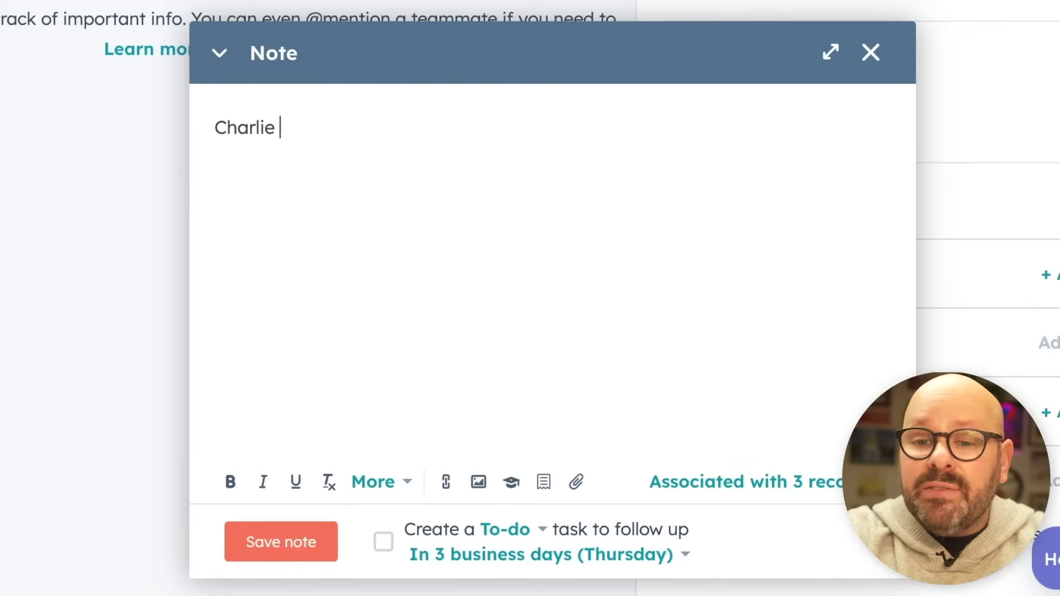
- Finish and save a note saying the contact stated he needs to talk with a named colleague before moving forward
type("Brown stated he needs to talk with Lucy before moving forward")
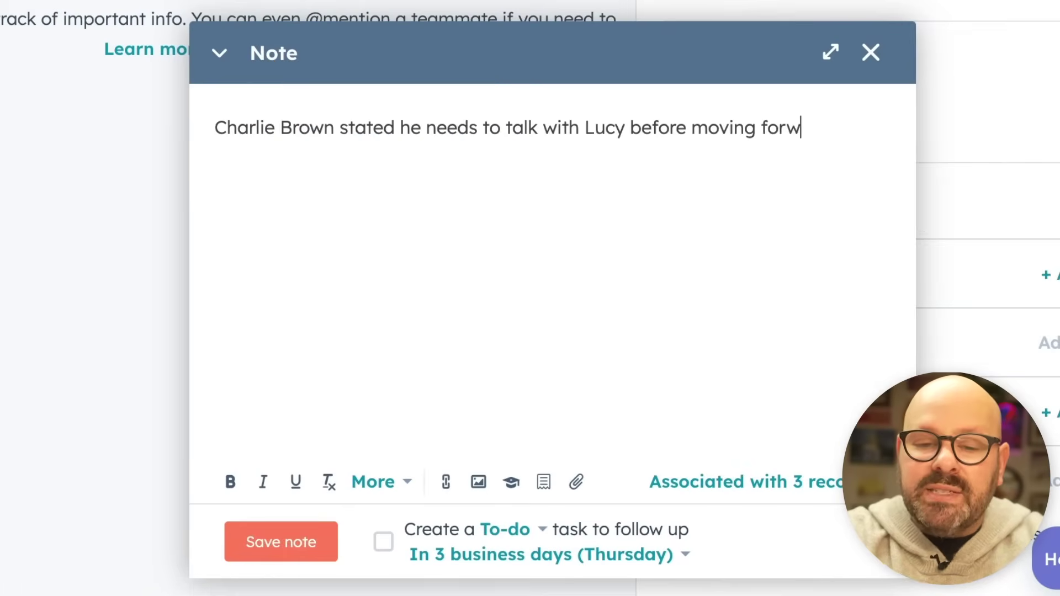
left_click(274, 552)
left_click(425, 162)
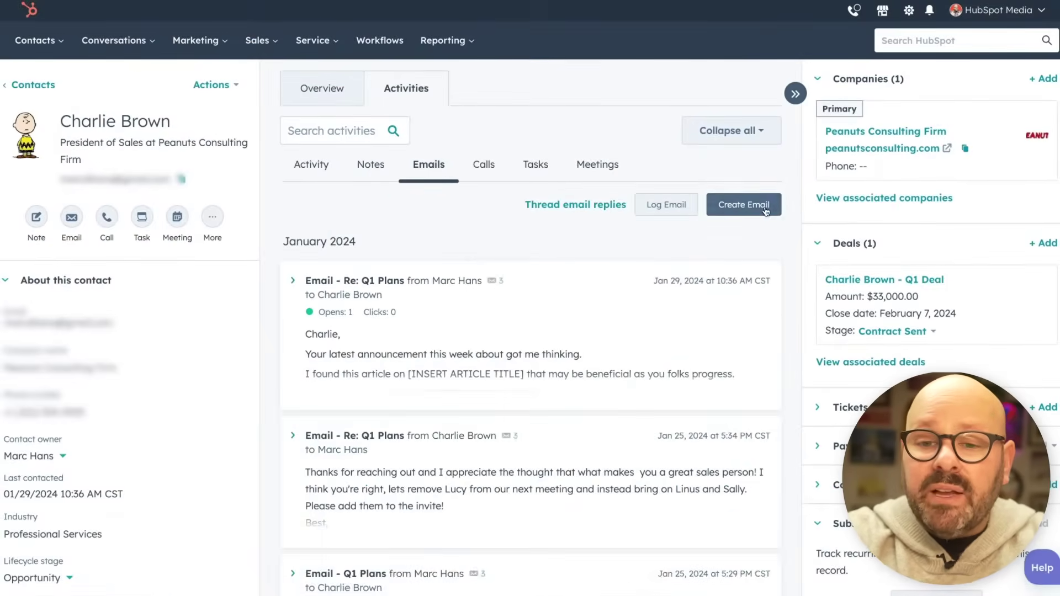
left_click(743, 203)
left_click(934, 252)
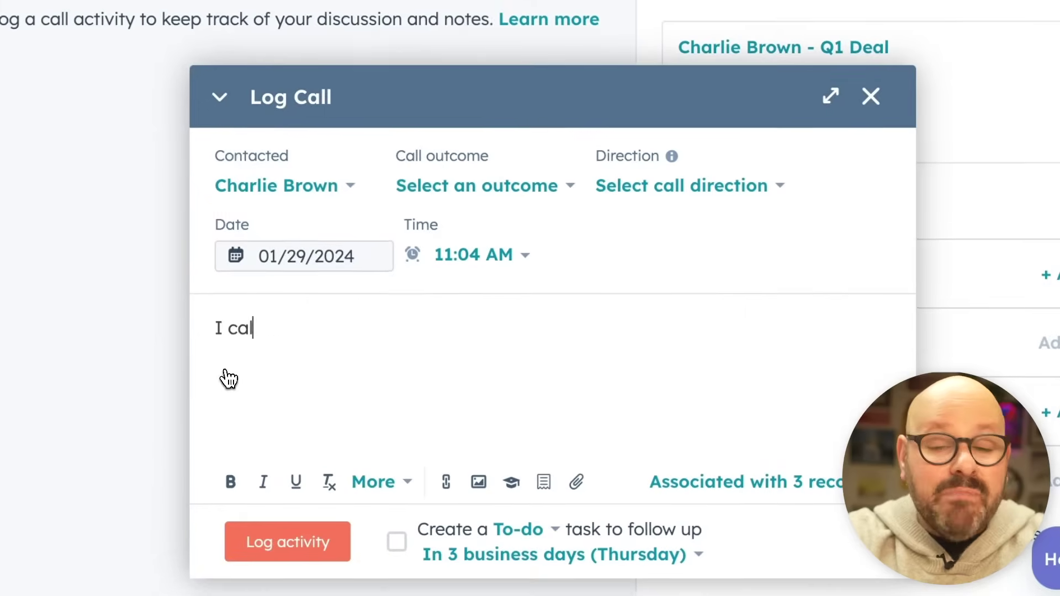
- Describe in the call log that the contact was called and a message was left, and log the activity
type("led Charlie Brown and left a messa")
left_click(287, 541)
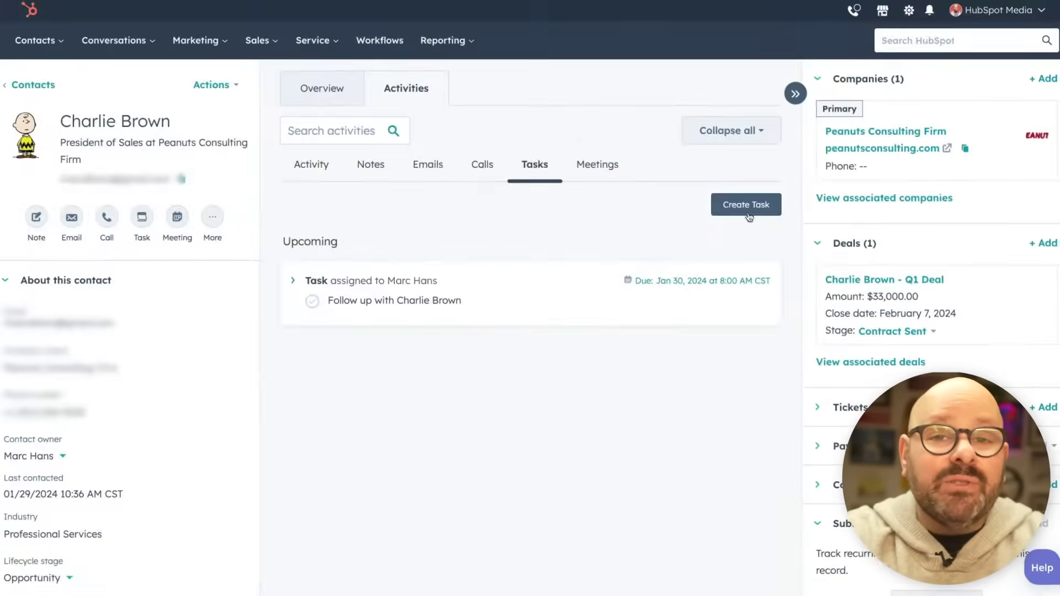
- Start a new task for the contact, titled as sending the named contact our HBR feature article
left_click(747, 203)
type("Send Charlie BR")
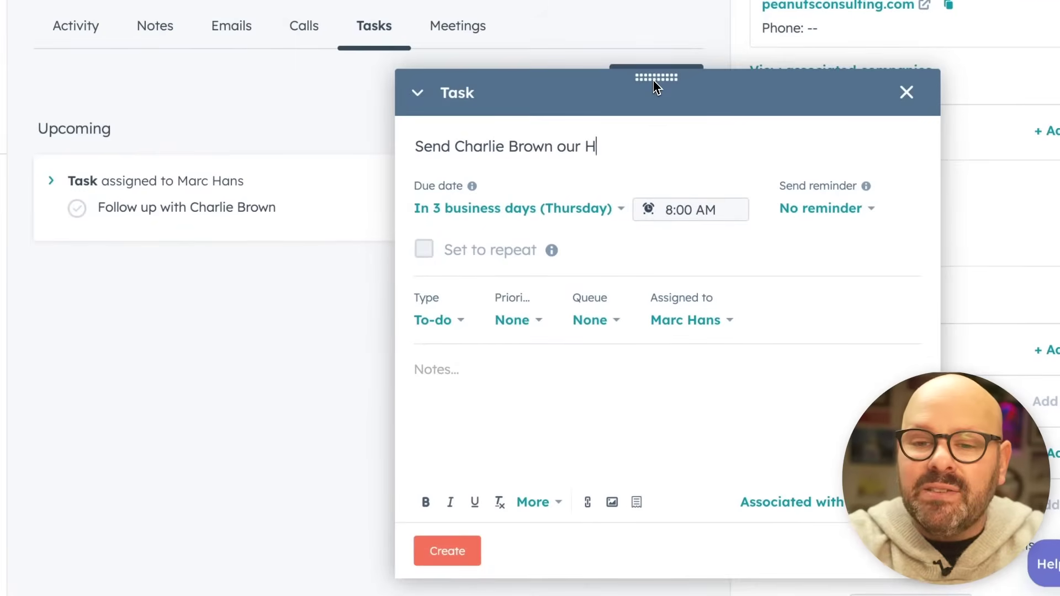
left_click(568, 208)
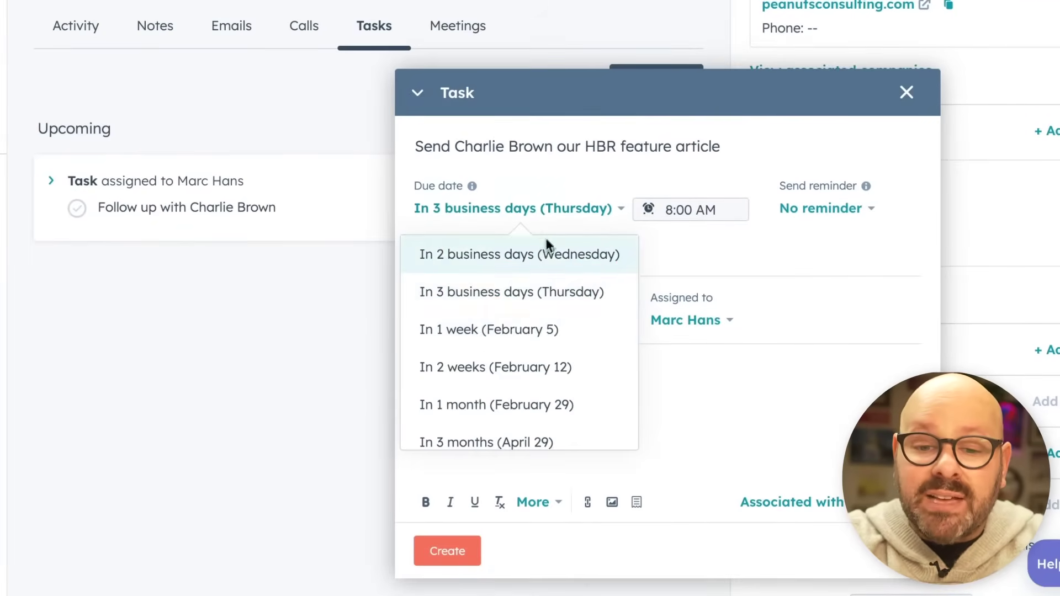
left_click(705, 214)
left_click(713, 171)
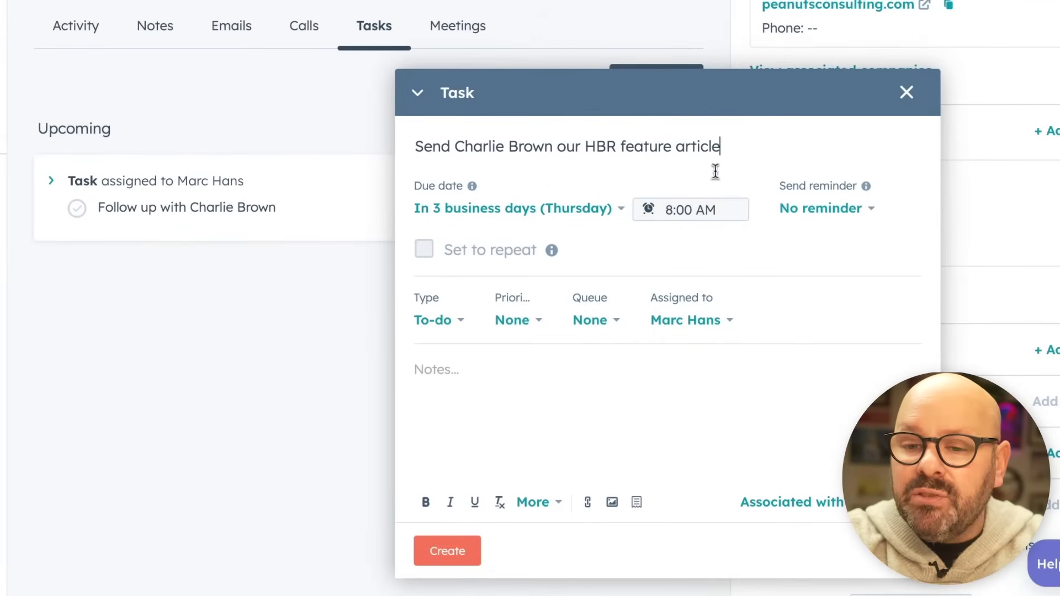
- Add a reminder 30 minutes before and notes about sharing the recent HBR article for data driven decisions, and create the task
left_click(826, 211)
left_click(826, 333)
left_click(535, 379)
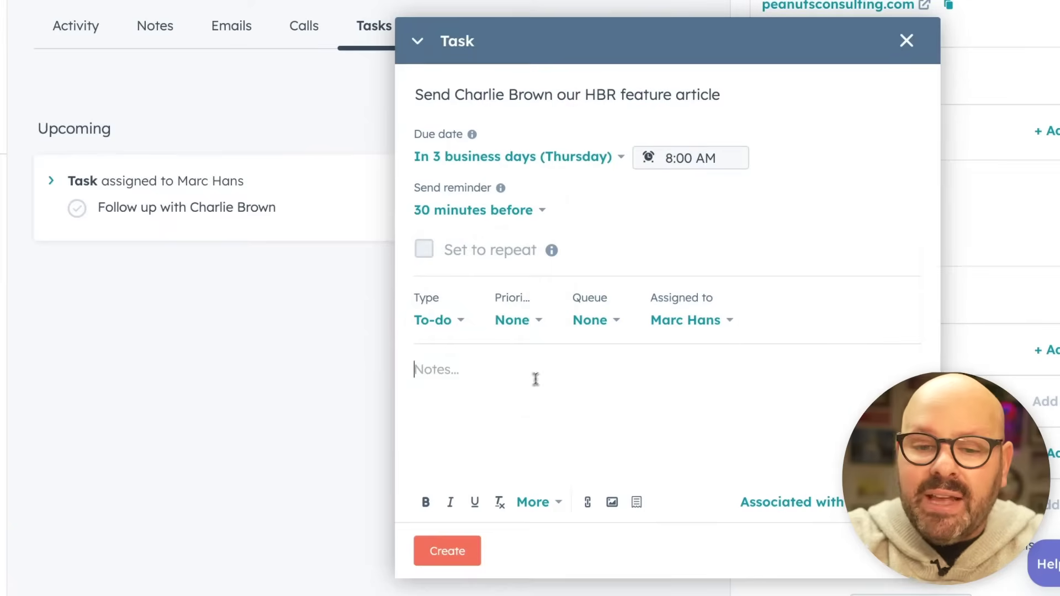
type("Share our recent HBR article with Charlie. He has indicated in the past the need for data driven decisions and this article will help!")
left_click(447, 549)
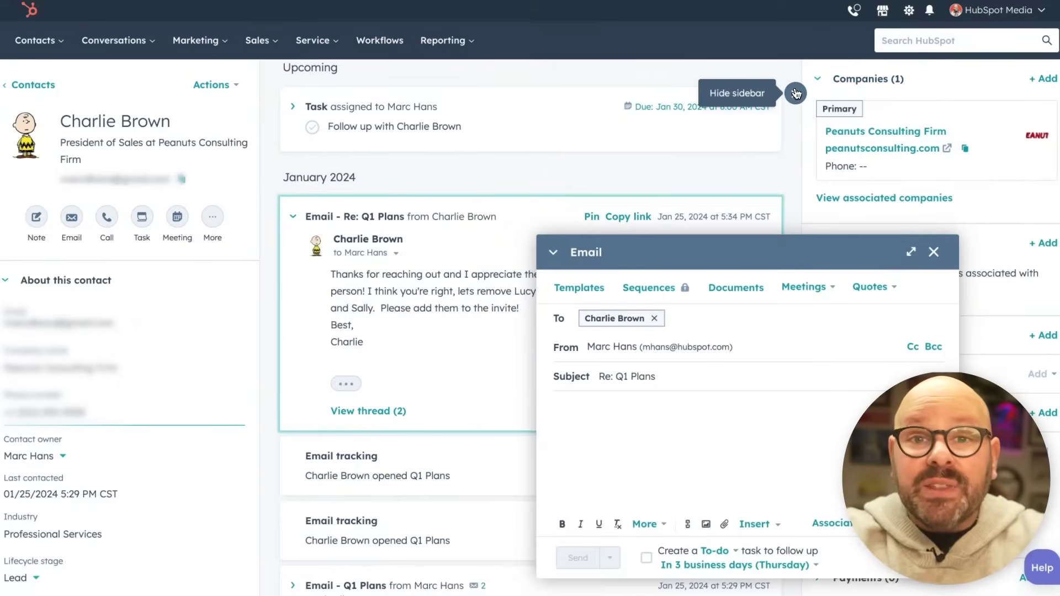
- Create a new email template from the template library using Share Helpful Resource under First Touch Emails
mouse_move(126, 40)
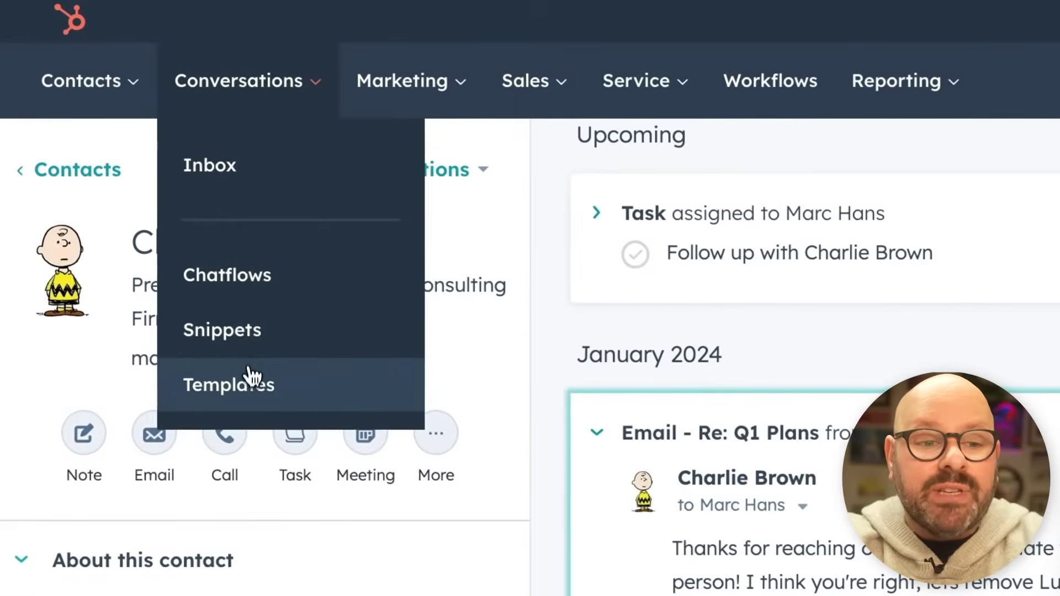
left_click(125, 200)
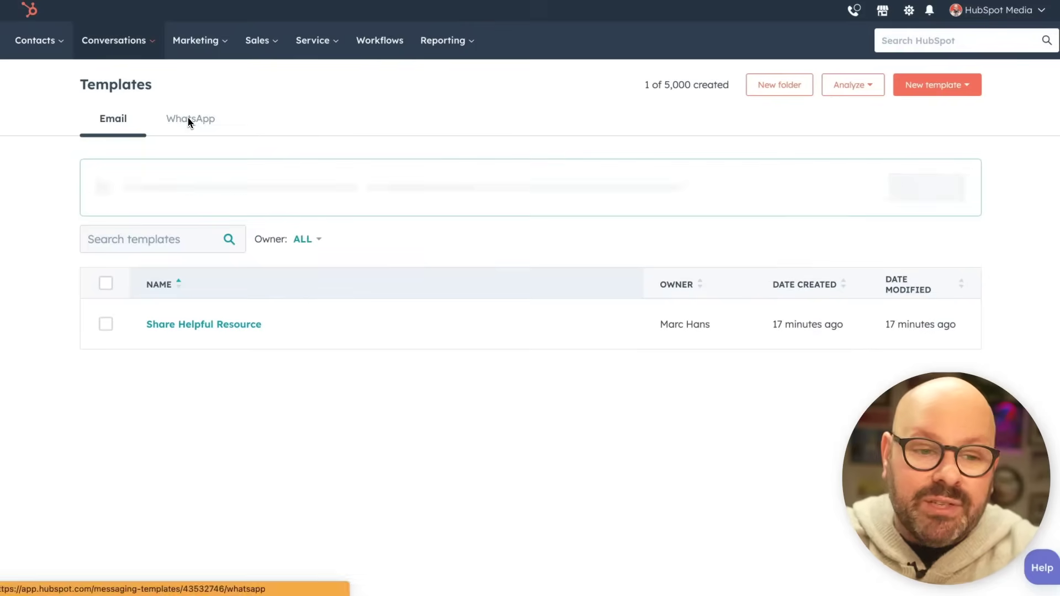
left_click(937, 84)
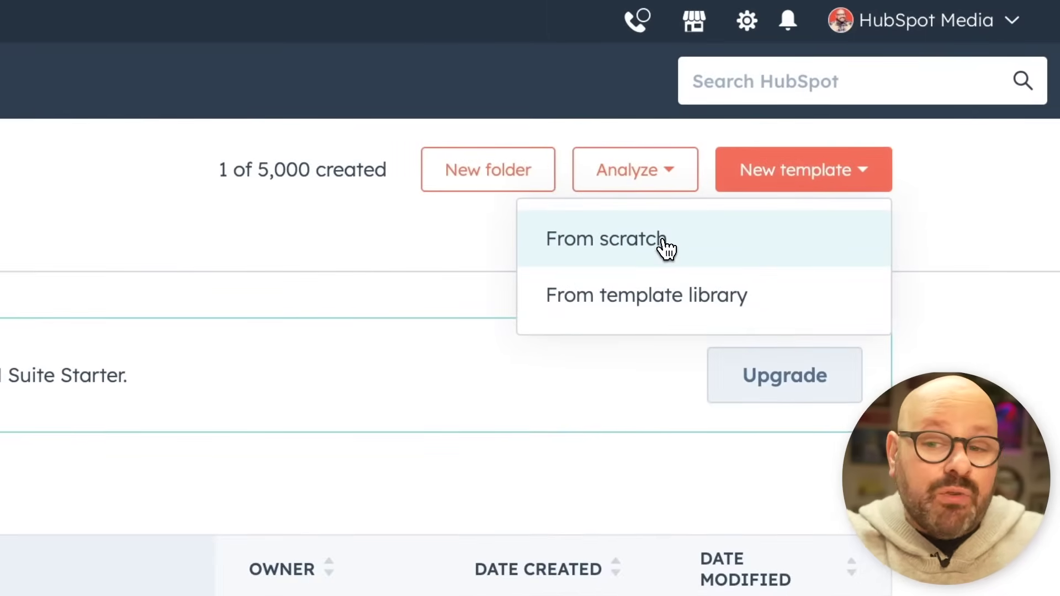
left_click(646, 296)
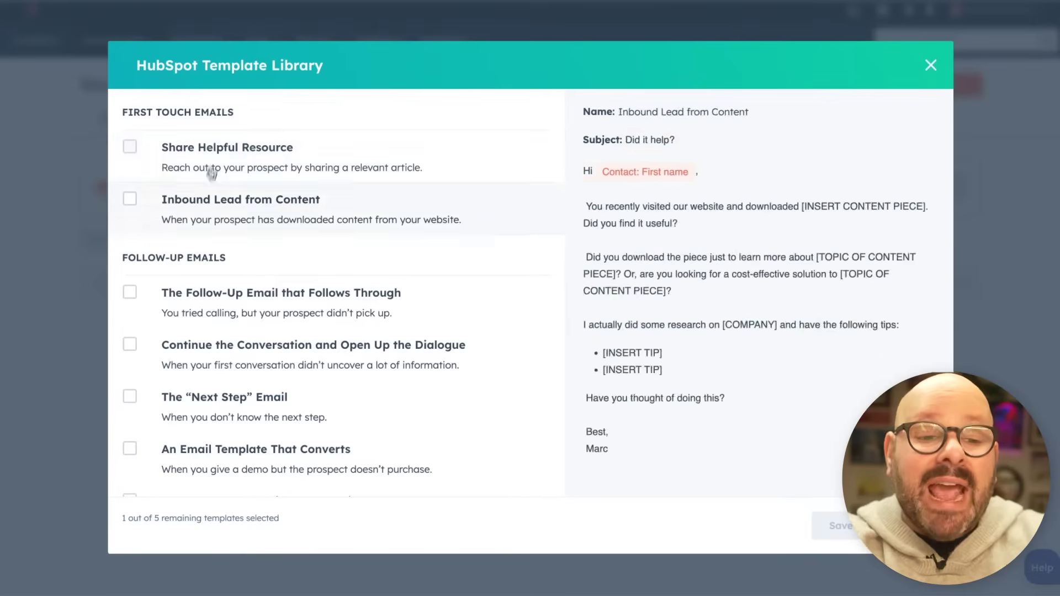
scroll(223, 279, "down", 2)
scroll(202, 284, "up", 2)
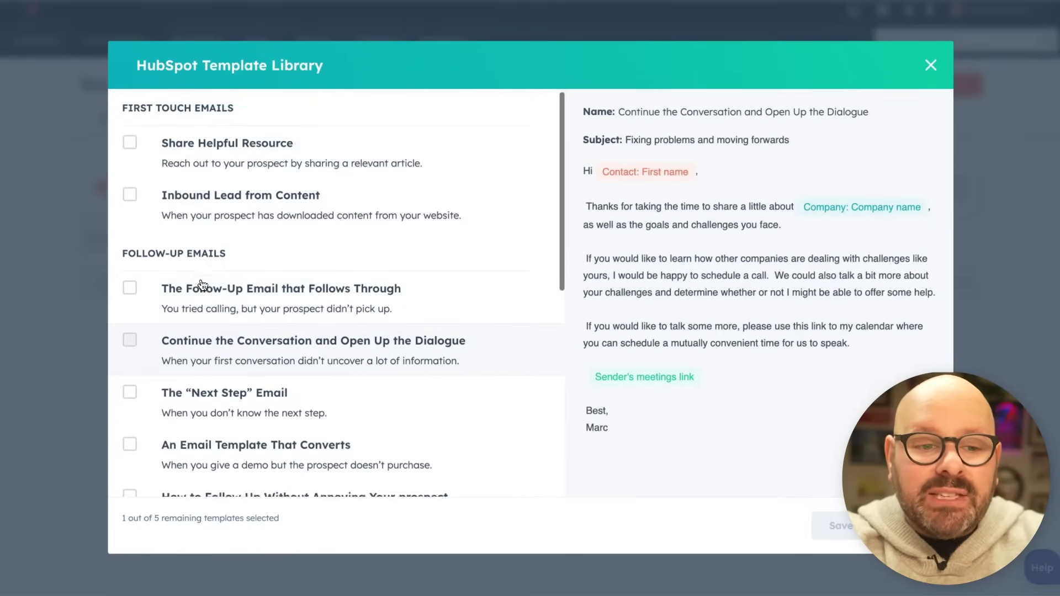
left_click(189, 162)
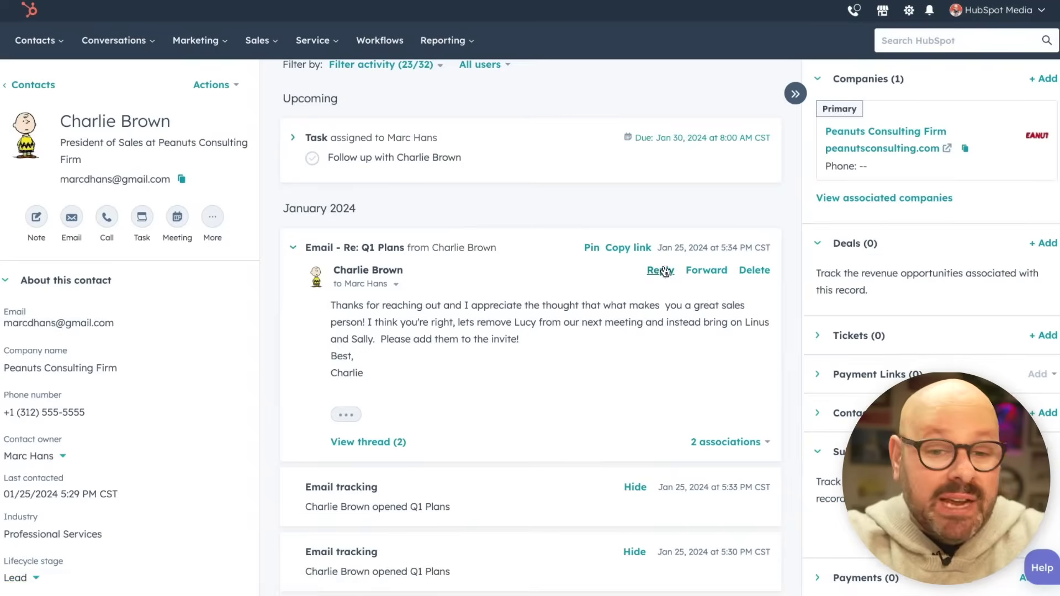
- Reply to the contact's Re: Q1 Plans email with the previously used Share Helpful Resource template
left_click(661, 271)
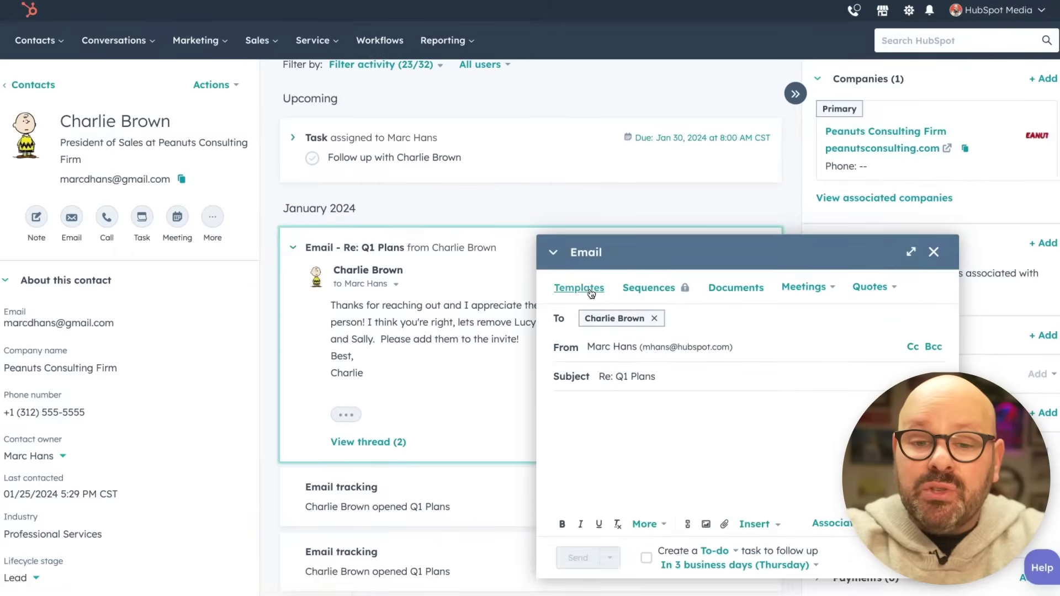
left_click(591, 294)
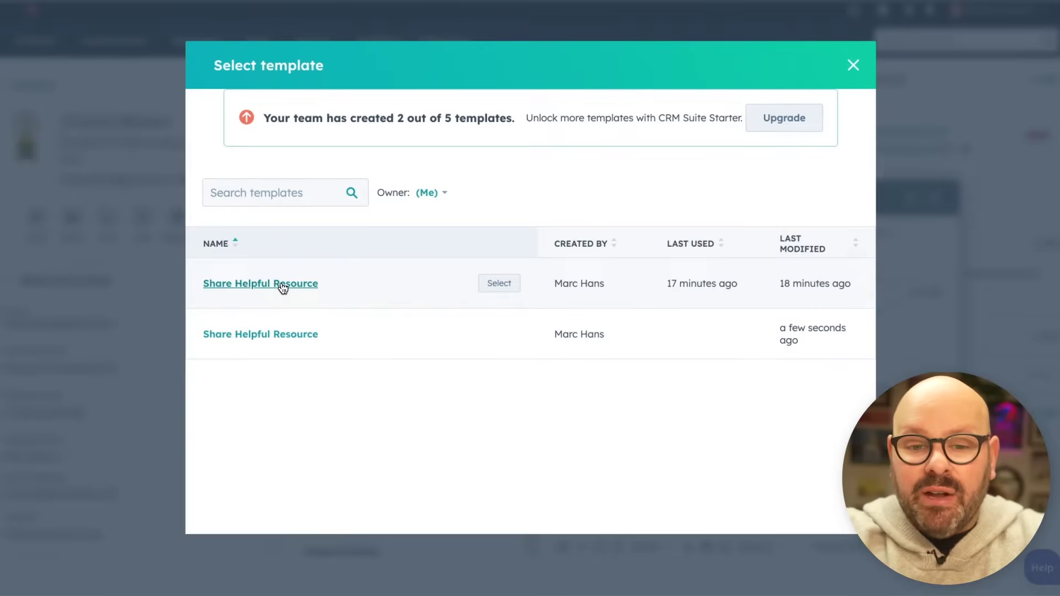
left_click(283, 288)
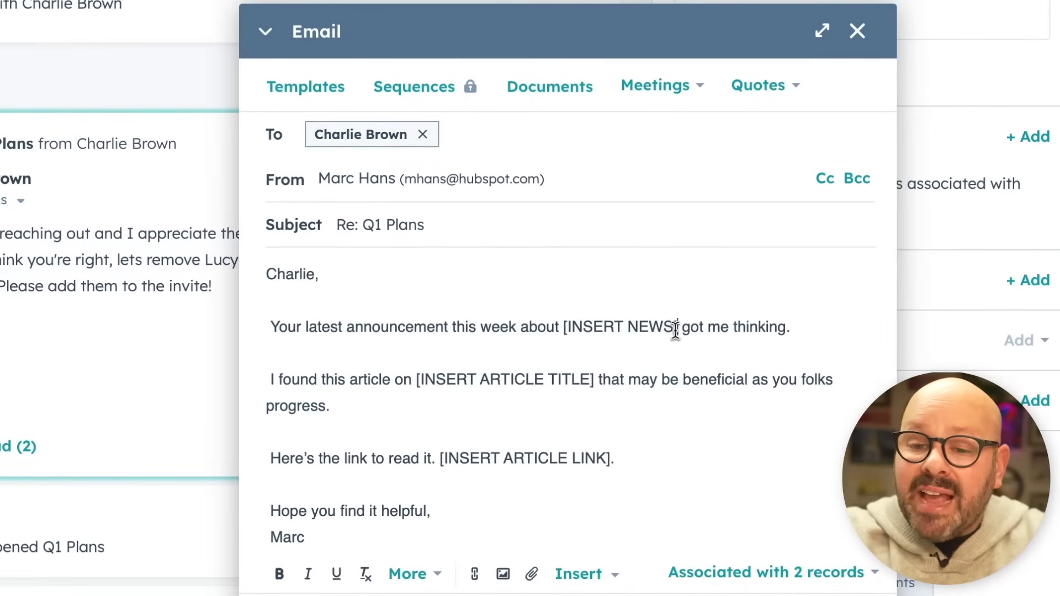
- Delete the [INSERT NEWS] placeholder from the email reply and send it
left_click_drag(675, 330, 572, 331)
key("BackSpace")
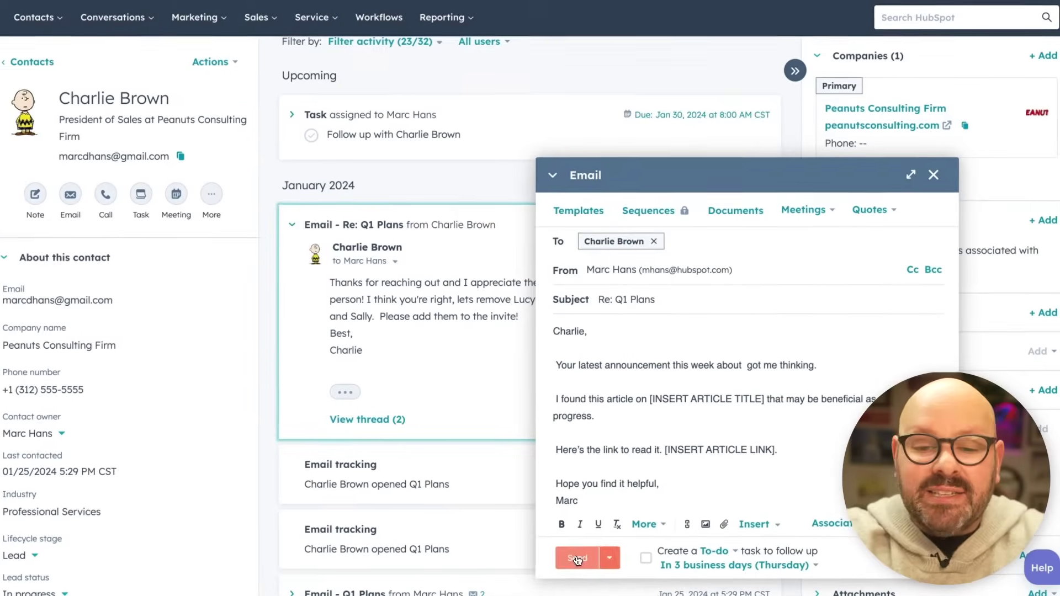
left_click(571, 559)
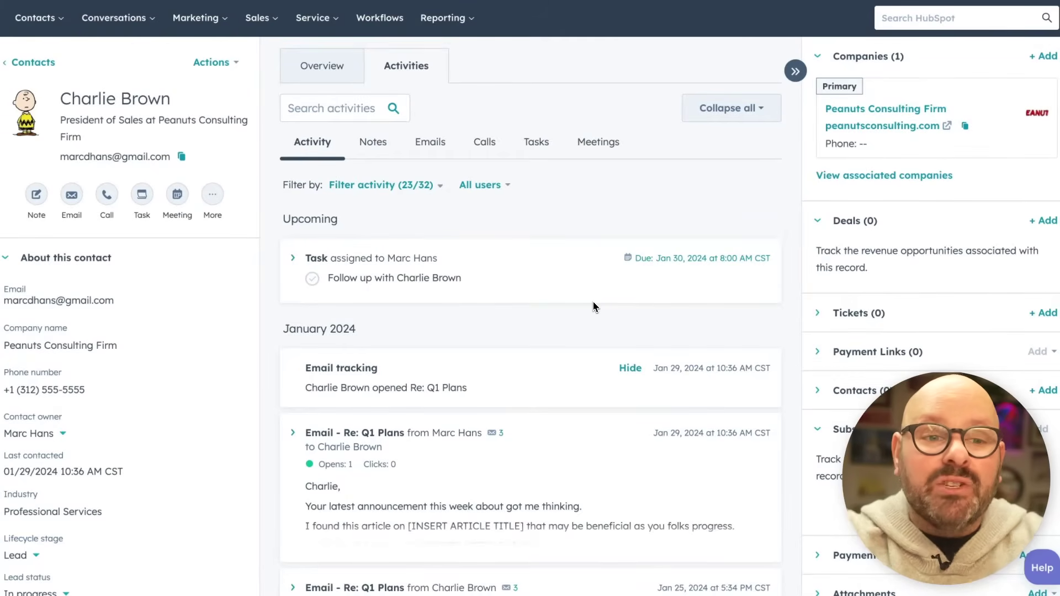
- Create a new One-on-One scheduling page for sales meetings
left_click(258, 18)
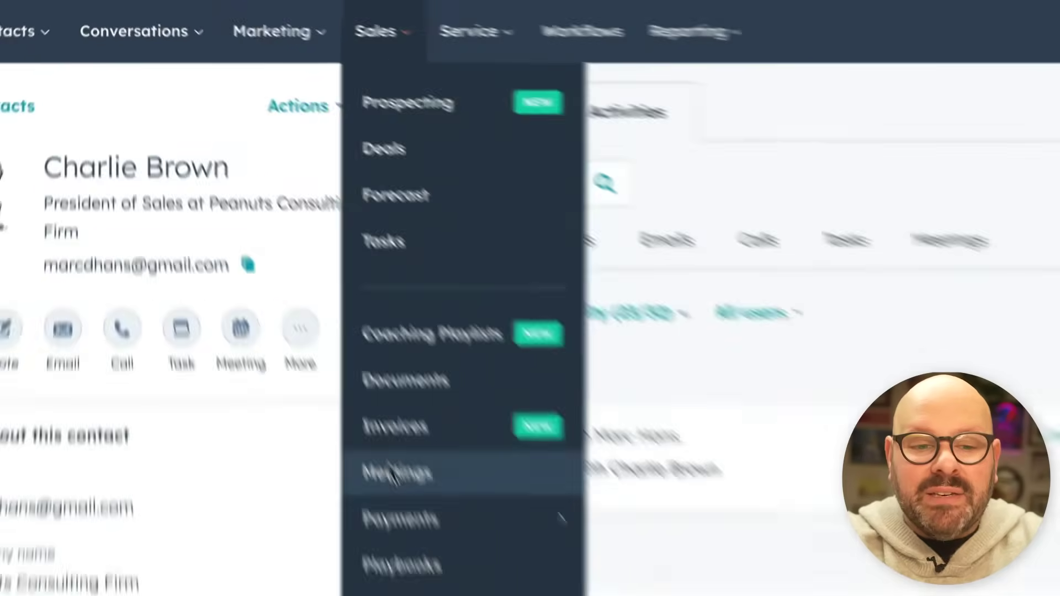
left_click(456, 559)
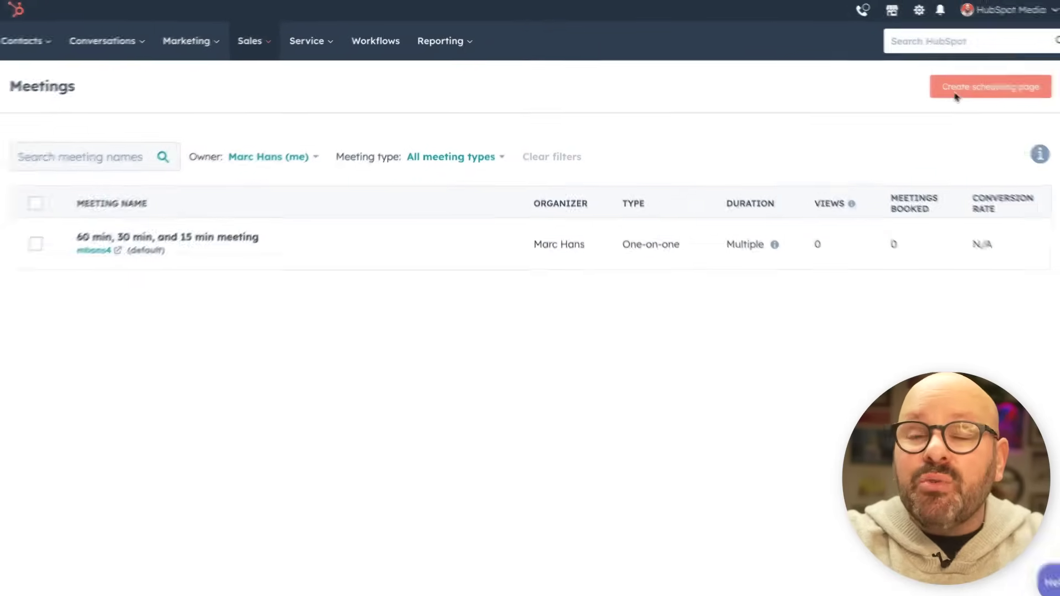
left_click(942, 87)
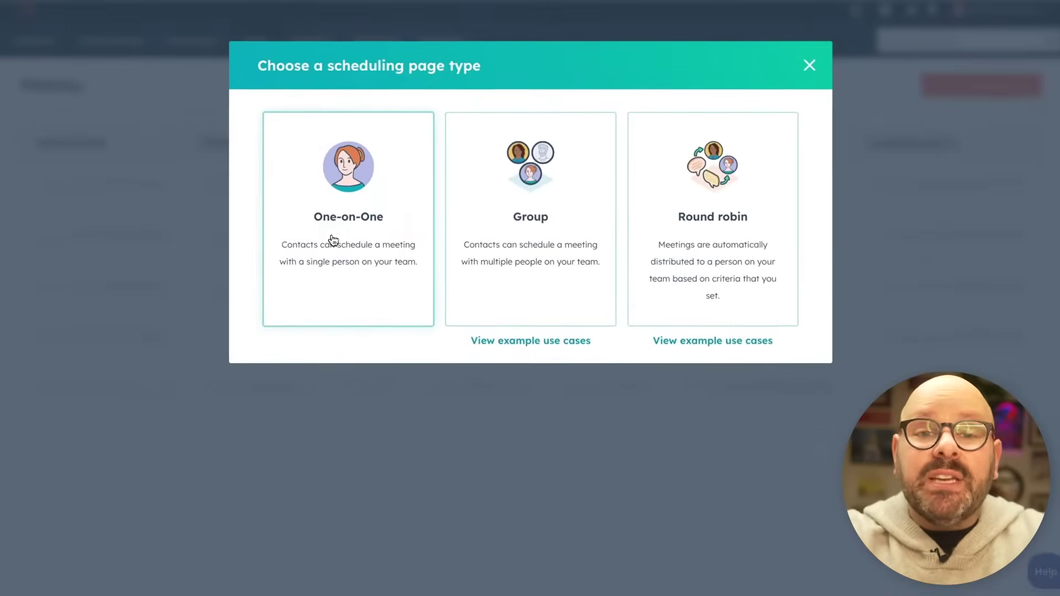
left_click(223, 355)
- Set the scheduling page's internal name to "Meeting with" followed by the organizer's first name
triple_click(167, 326)
type("Meeting with Mnarc")
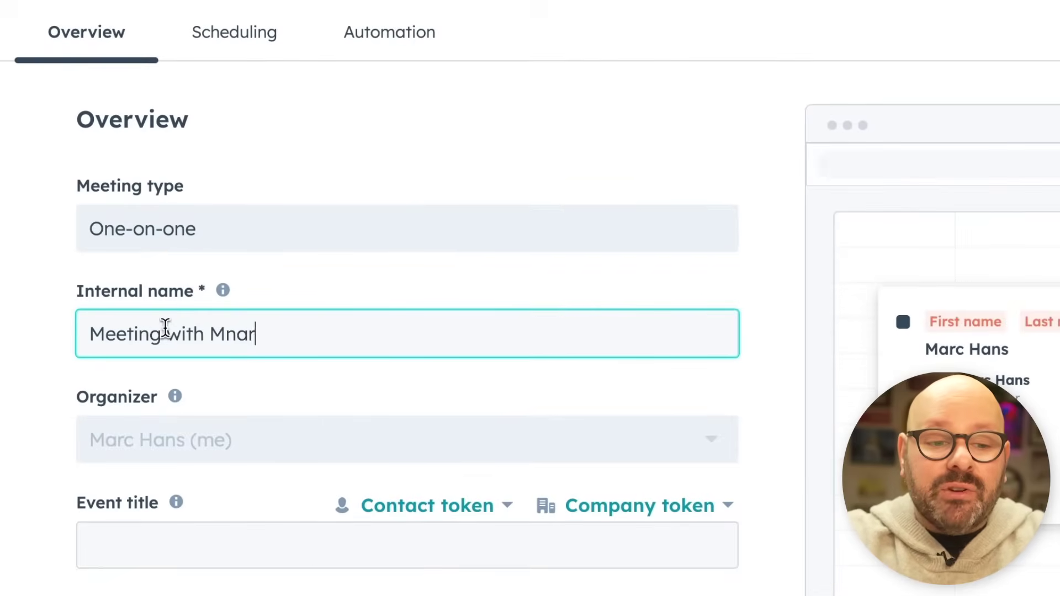
left_click(111, 52)
- Look over the scheduling page's Scheduling and Automation settings and return to its Overview
left_click(232, 33)
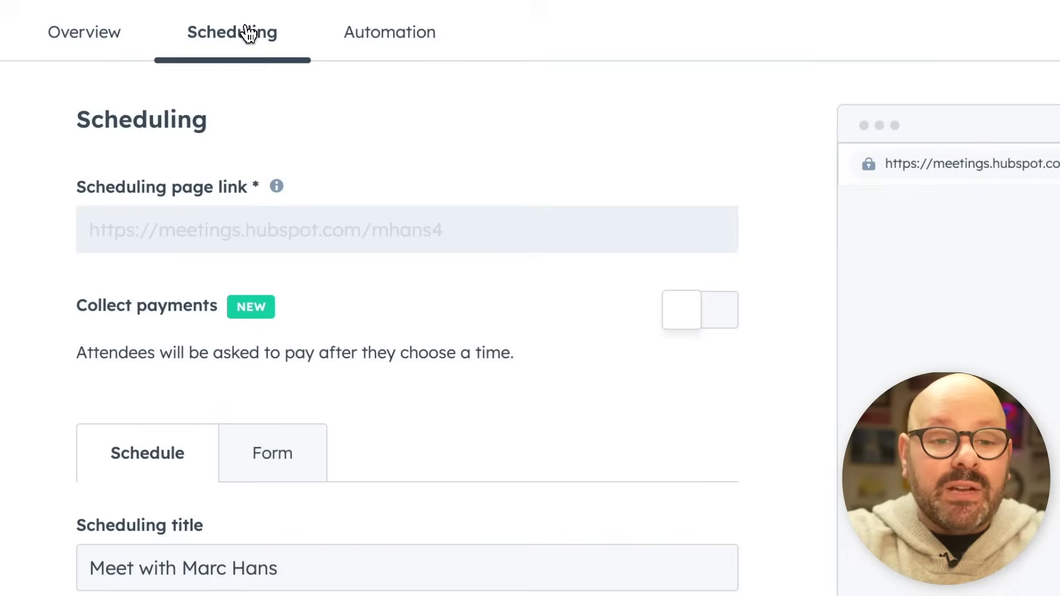
left_click(367, 37)
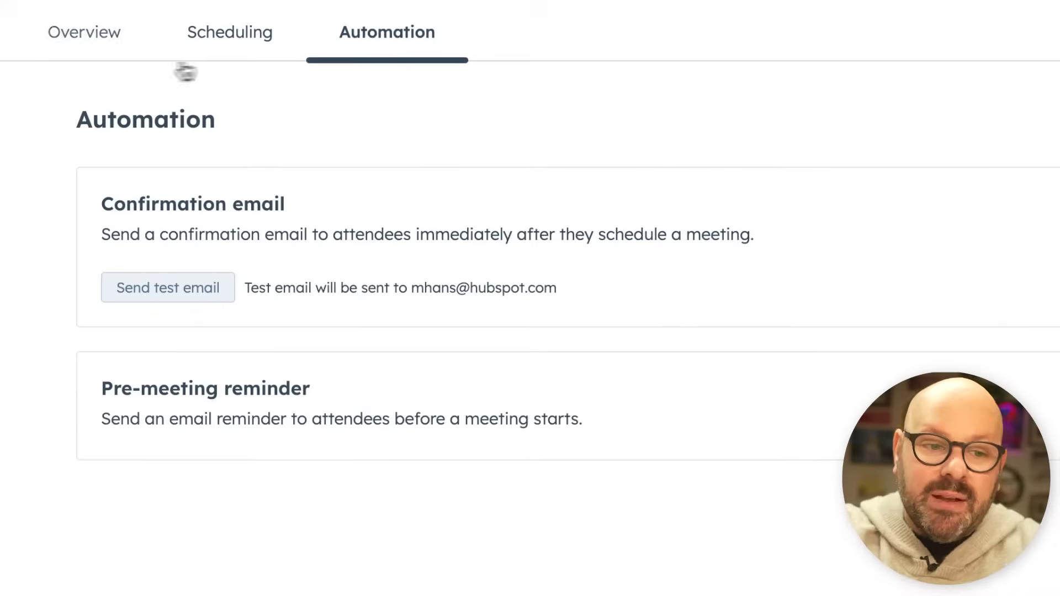
left_click(111, 52)
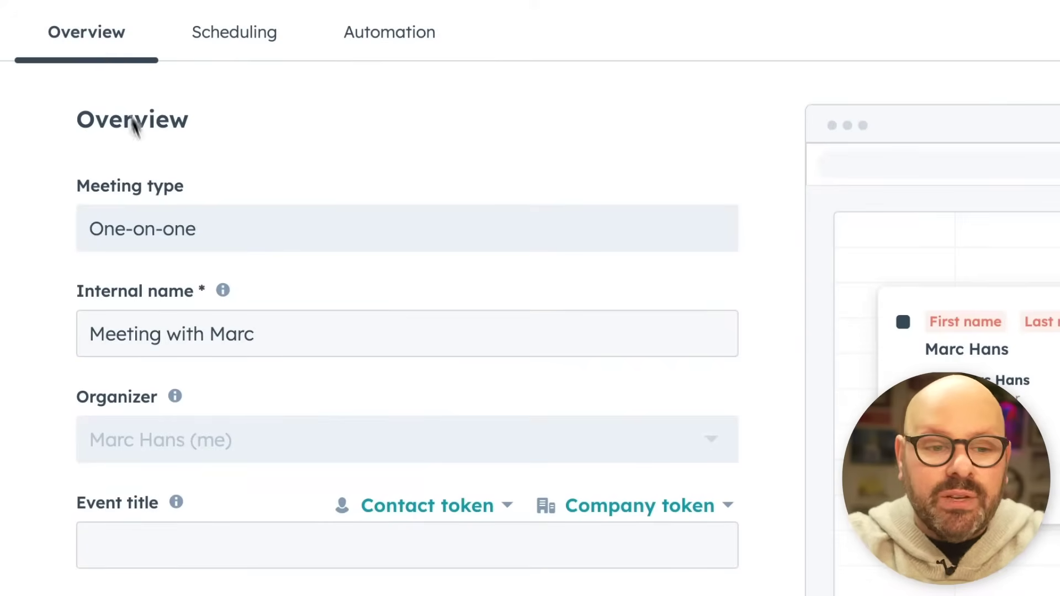
- Set the event title to the organizer's first name, "and", the Contact: First name token, and "Meet"
scroll(159, 190, "down", 3)
scroll(158, 180, "down", 3)
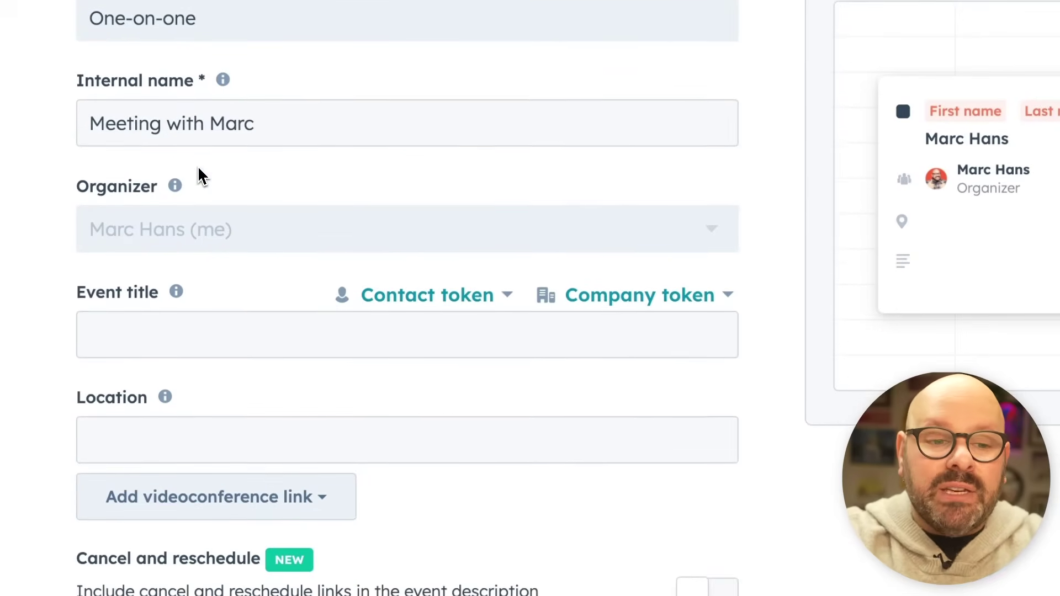
scroll(165, 230, "down", 2)
left_click(145, 257)
type("M")
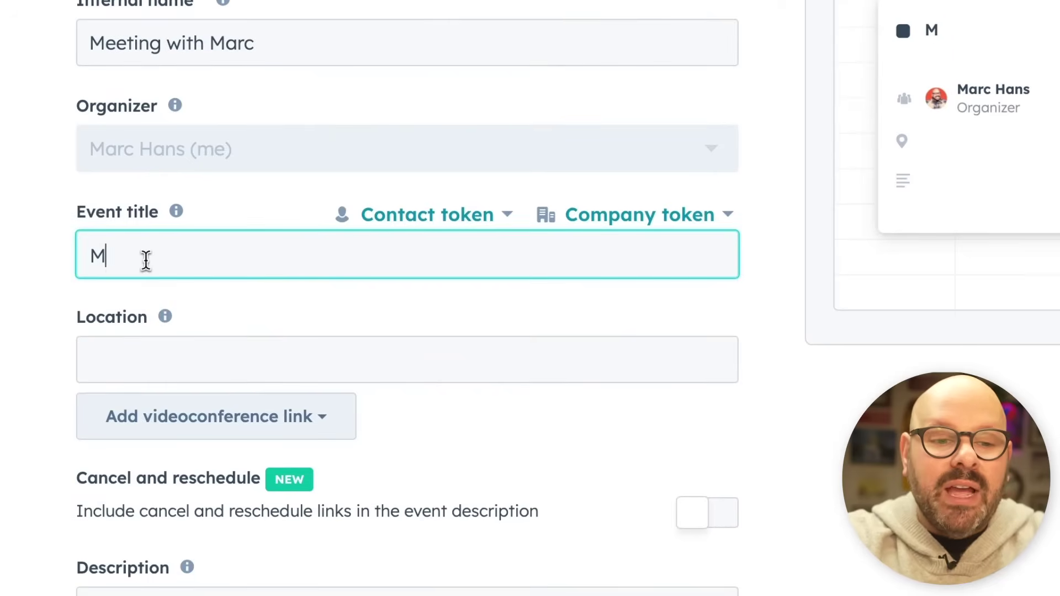
type("arc and")
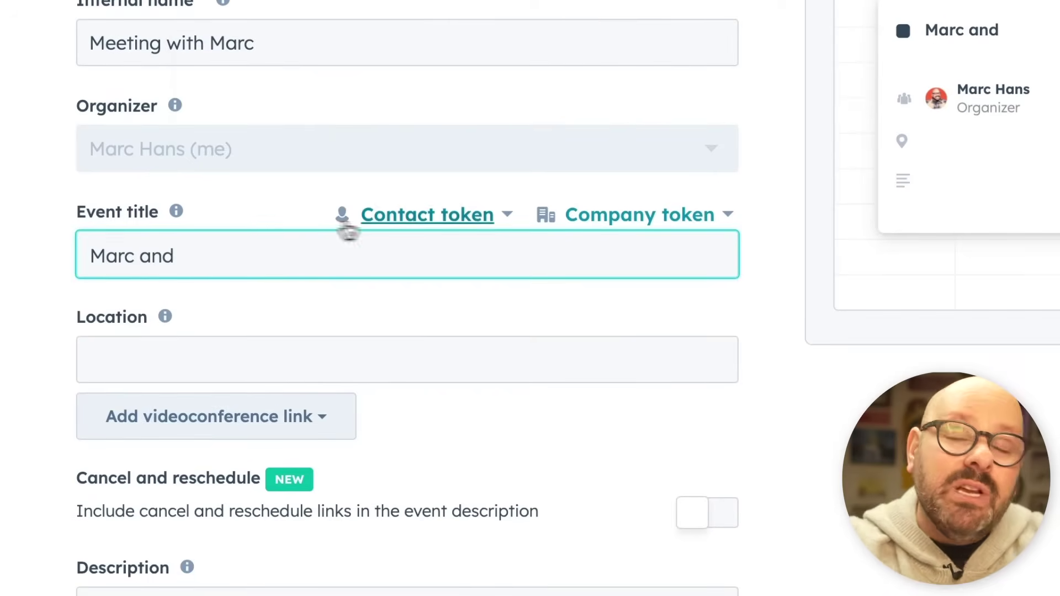
left_click(416, 218)
left_click(280, 10)
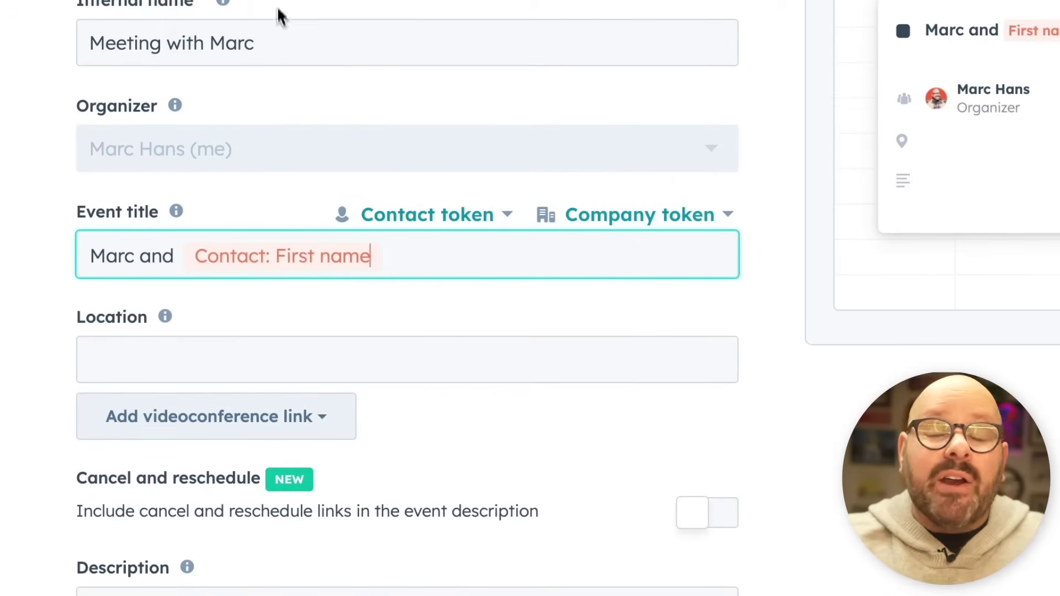
type("Meet")
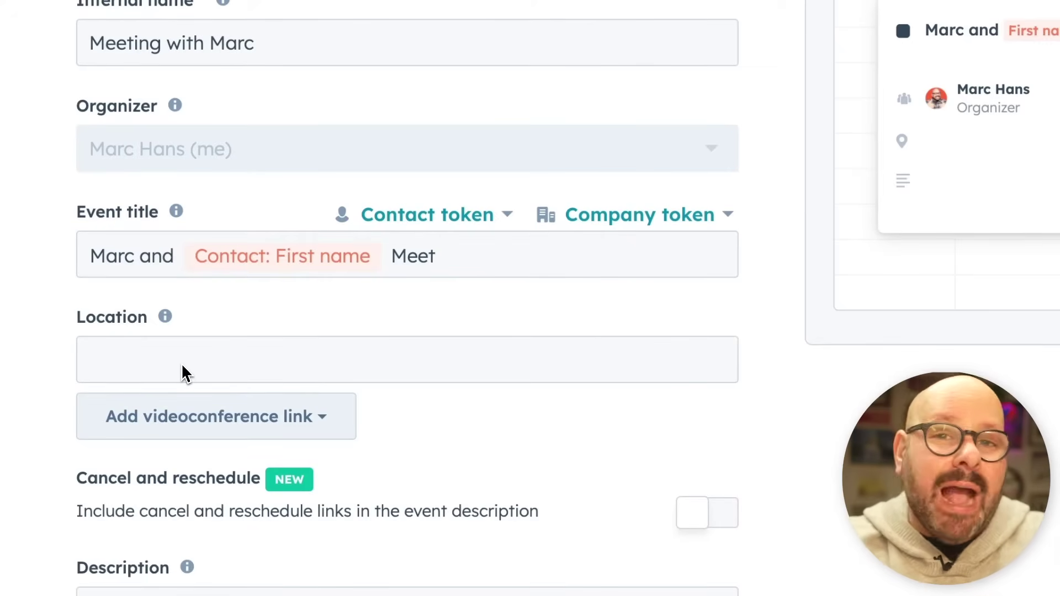
- Fill in the description with the prepared message greeting the contact by first name and proposing introductions, work discussion and collaboration opportunities
scroll(181, 362, "down", 2)
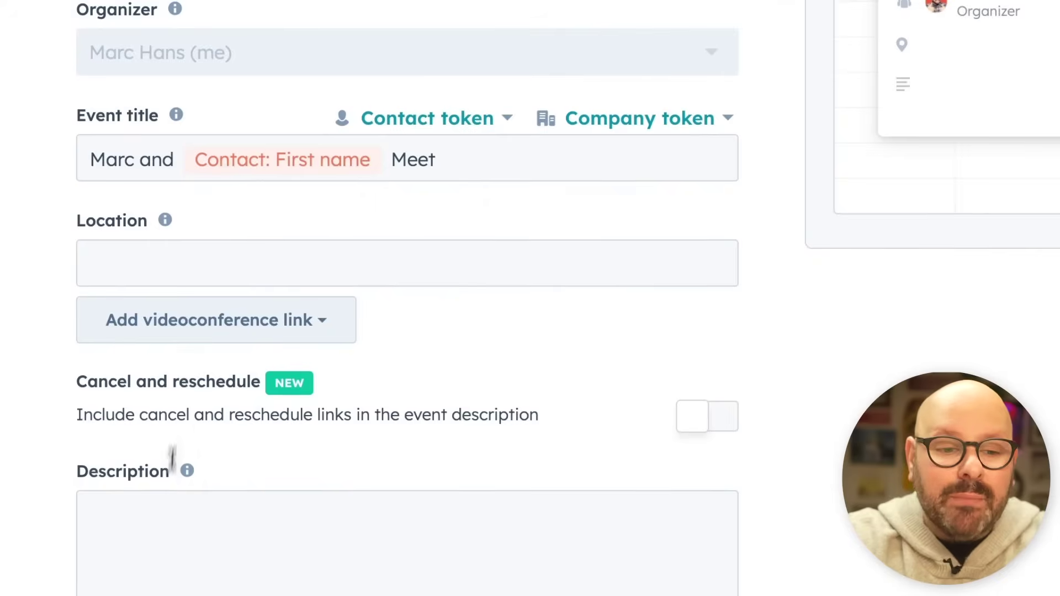
left_click(157, 539)
key("ctrl+v")
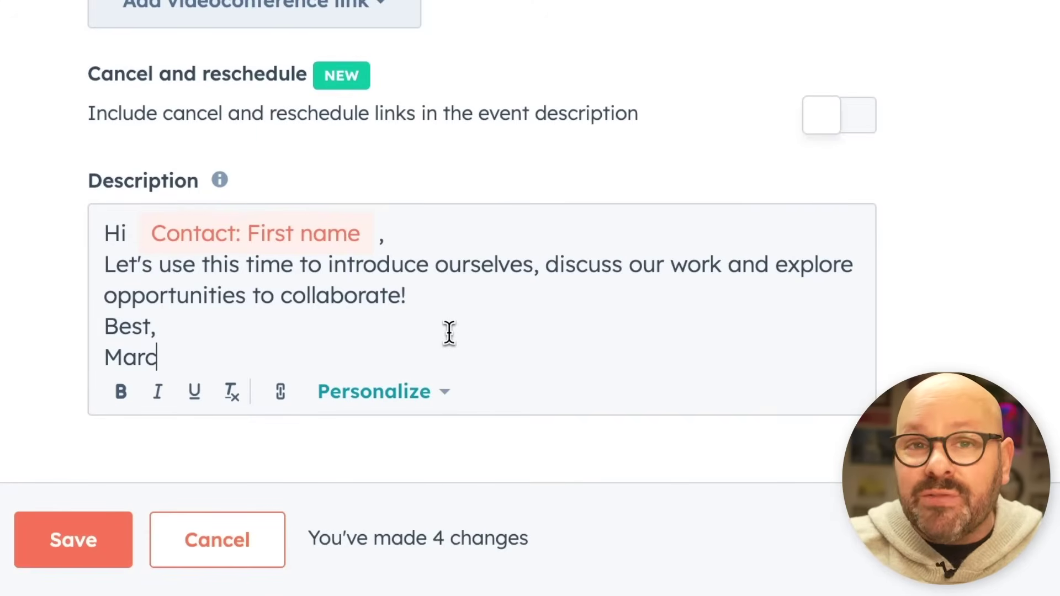
- Remove the 1 hr choice from the duration options in the Scheduling settings
scroll(449, 333, "up", 5)
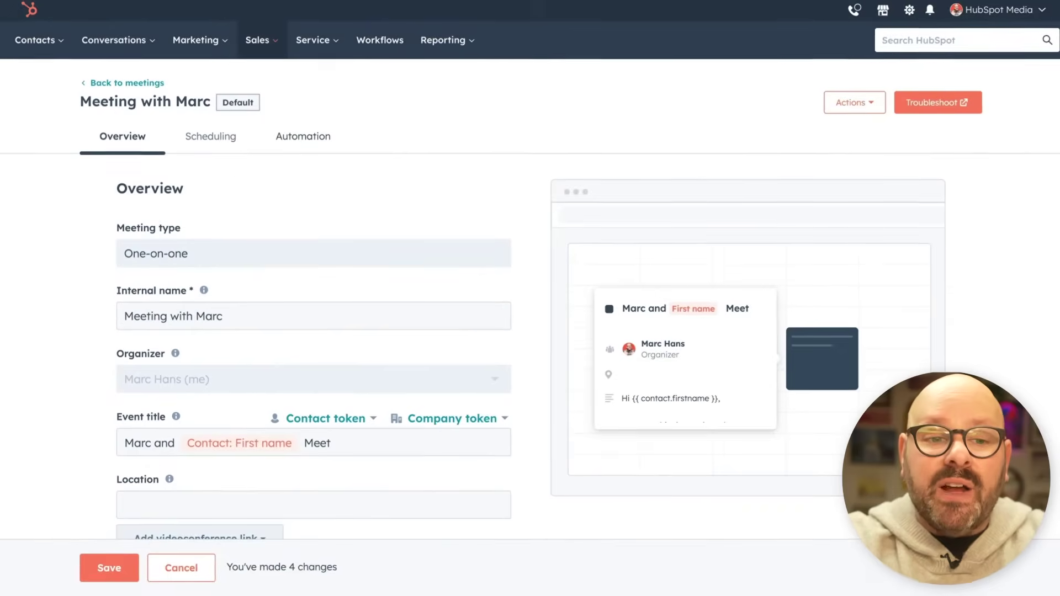
left_click(214, 138)
scroll(203, 293, "down", 2)
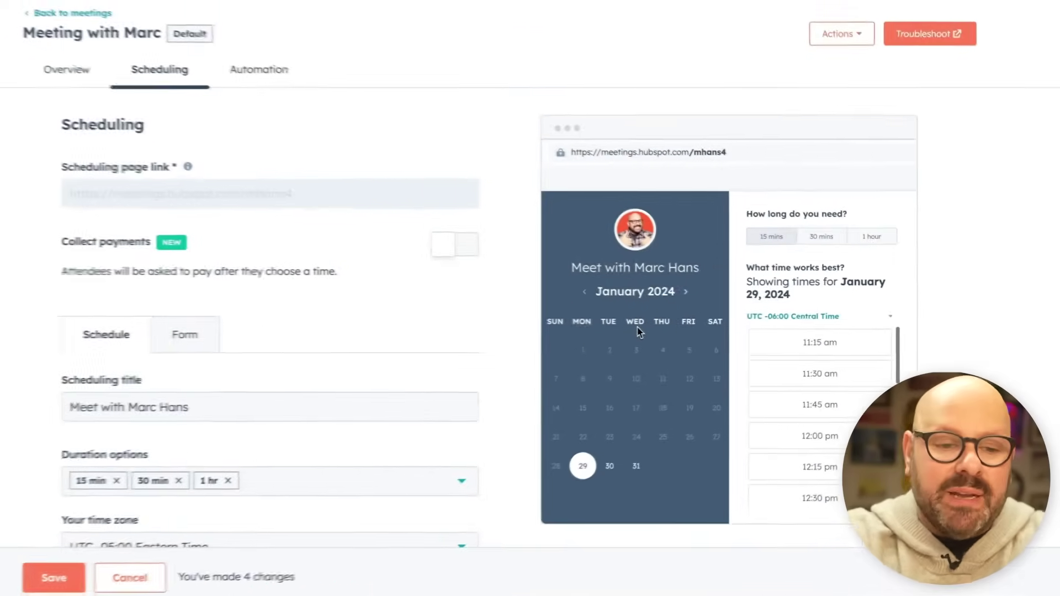
triple_click(142, 407)
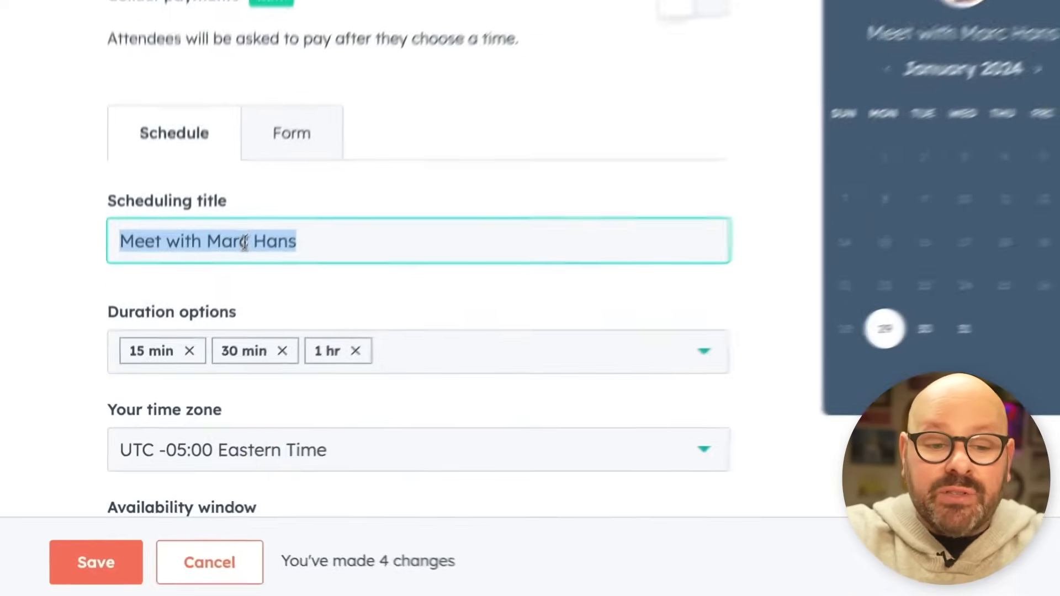
scroll(245, 309, "down", 1)
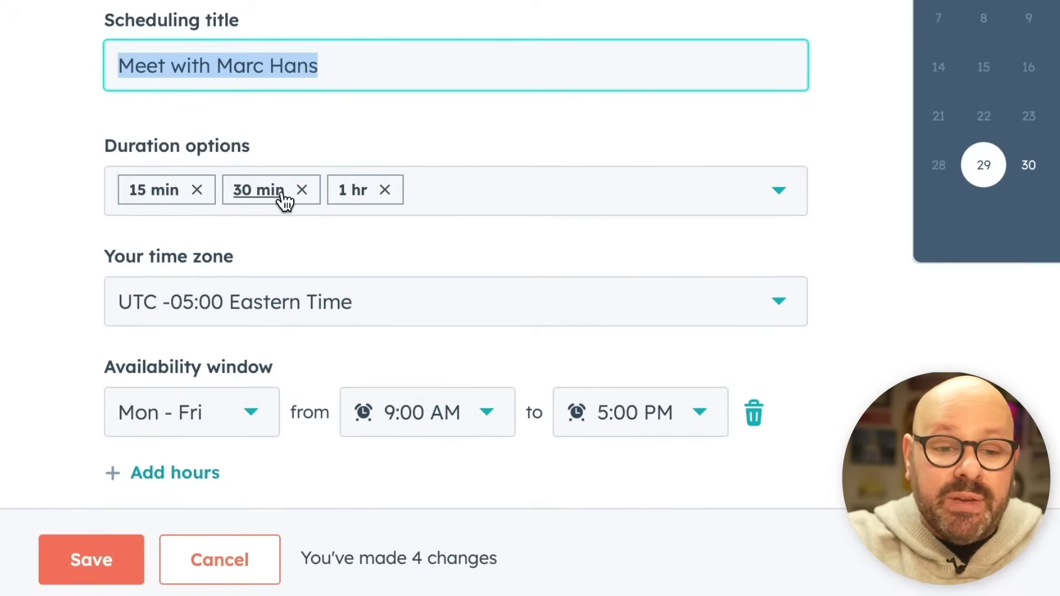
left_click(386, 191)
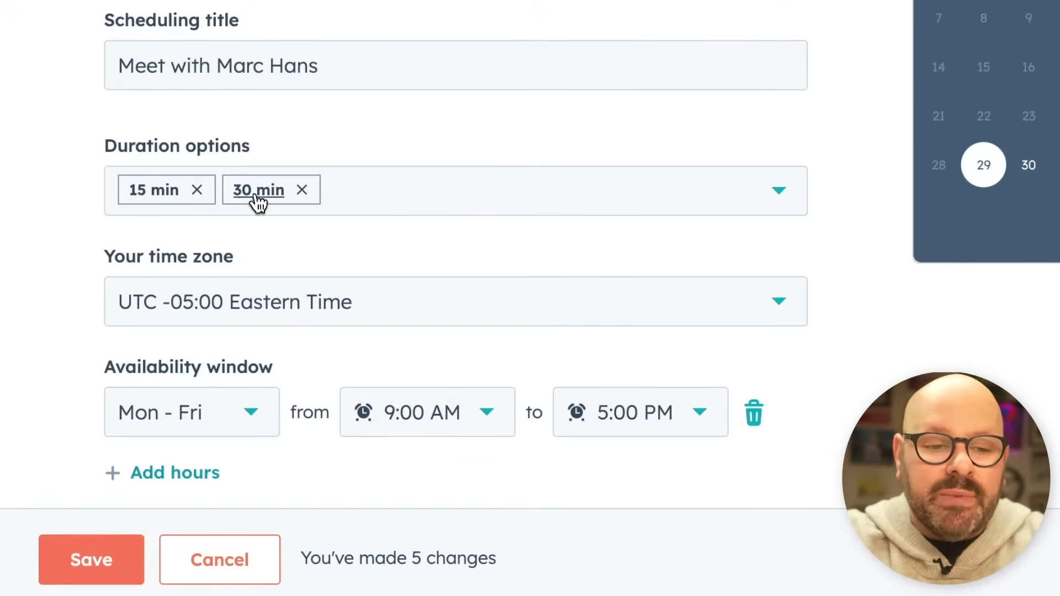
- Set the scheduling page's time zone to UTC -06:00 Central Time
scroll(254, 206, "down", 2)
left_click(298, 200)
left_click(275, 334)
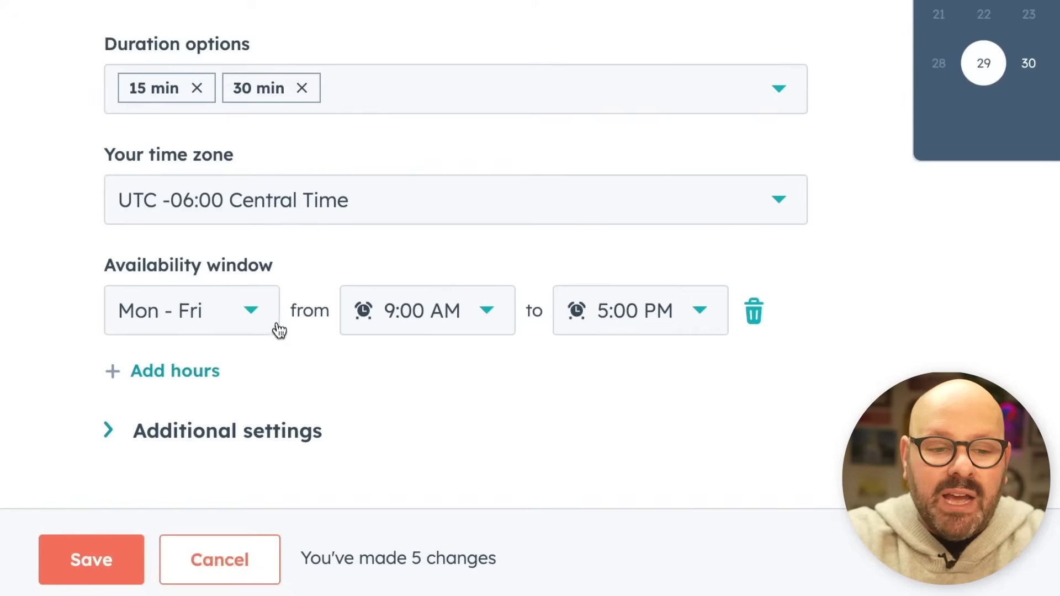
- Set the Mon - Fri availability window to run from 10:00 AM to 3:30 PM
scroll(274, 332, "down", 1)
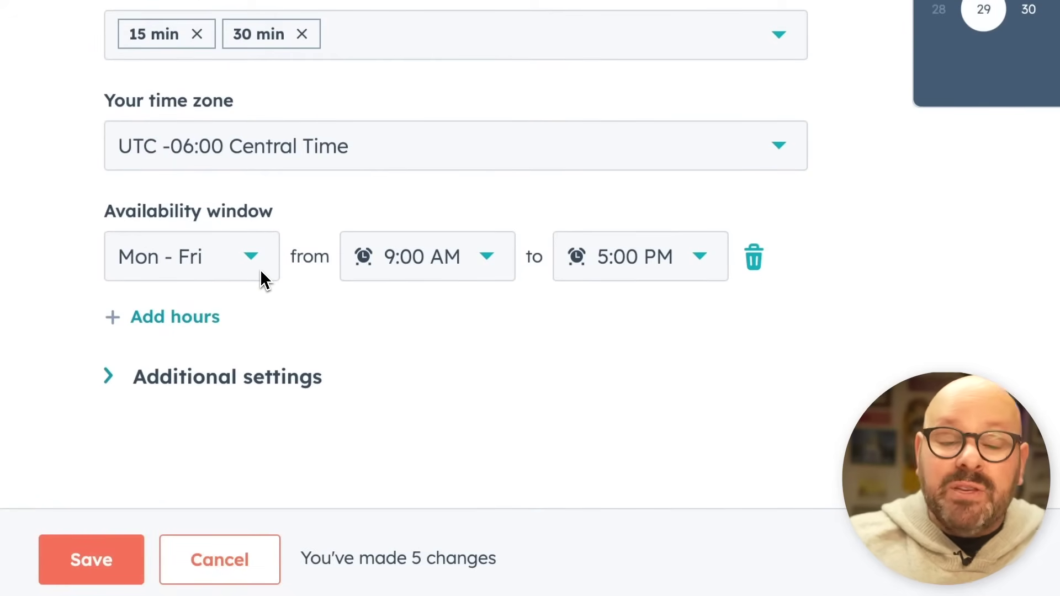
left_click(486, 268)
left_click(435, 176)
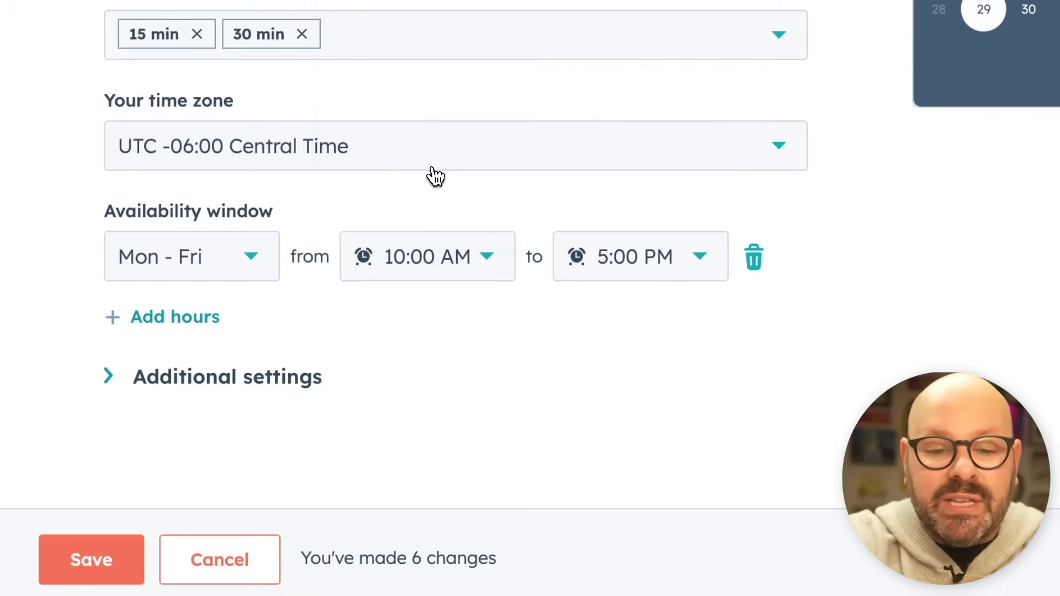
left_click(695, 271)
scroll(651, 110, "up", 4)
left_click(651, 111)
scroll(435, 347, "down", 1)
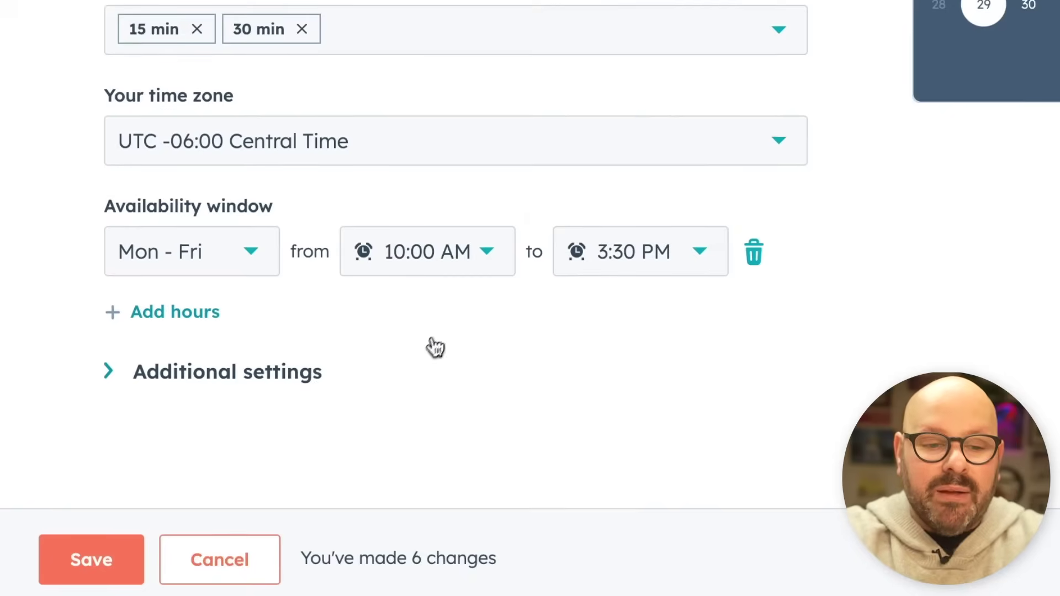
- In the additional settings, set the rolling booking period to 6 weeks and the minimum notice time to 30 minutes
left_click(131, 373)
scroll(114, 386, "down", 7)
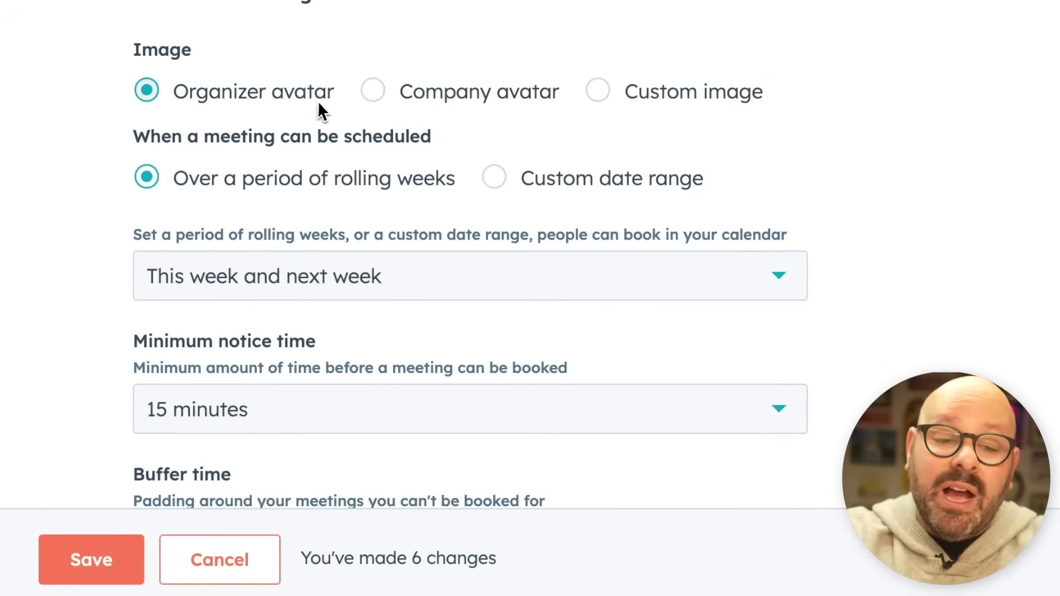
scroll(397, 132, "down", 1)
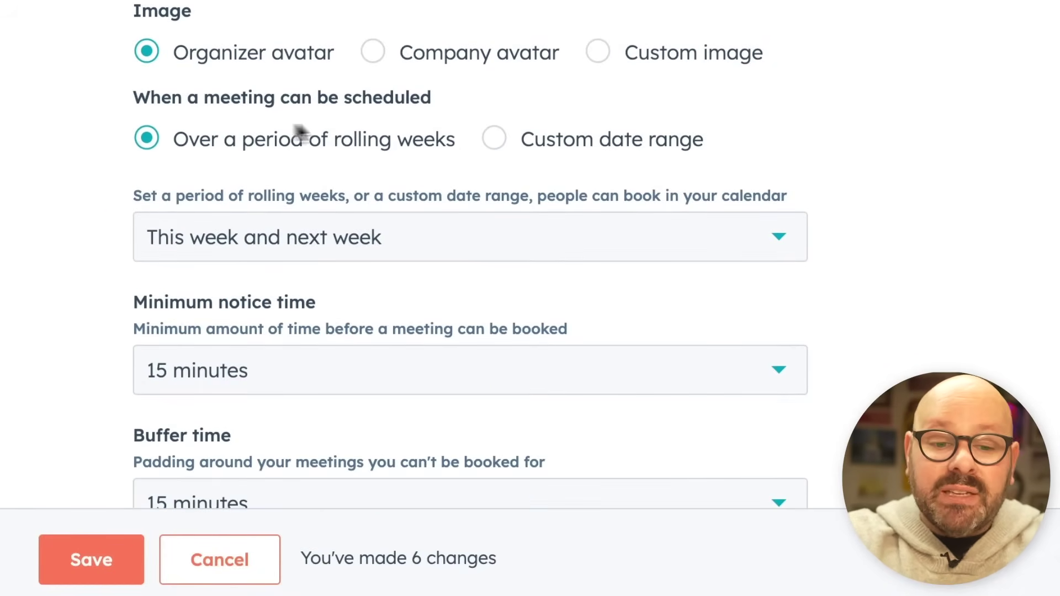
scroll(431, 138, "down", 1)
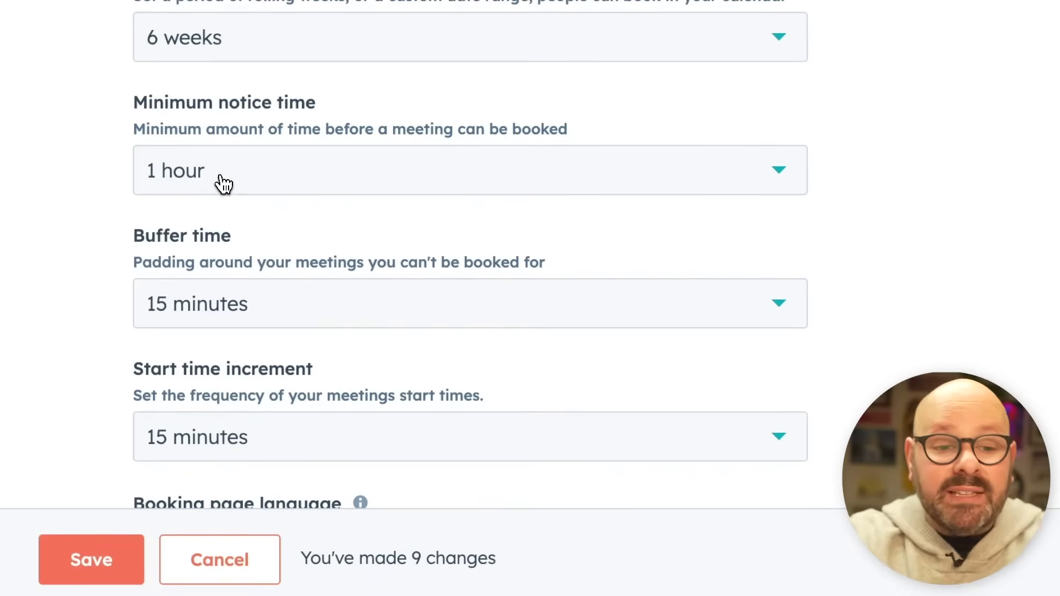
left_click(221, 190)
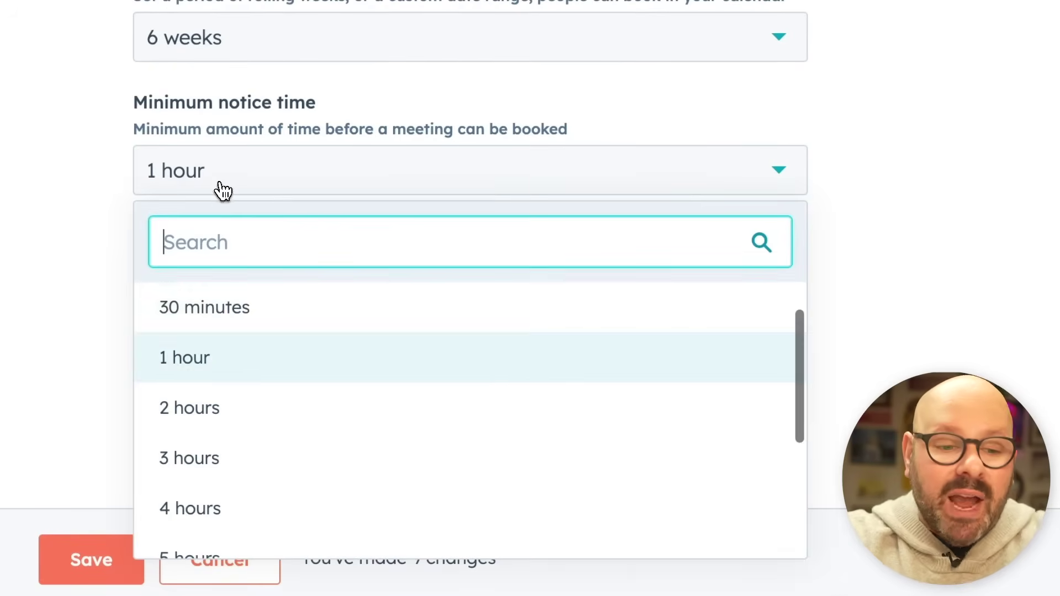
left_click(234, 305)
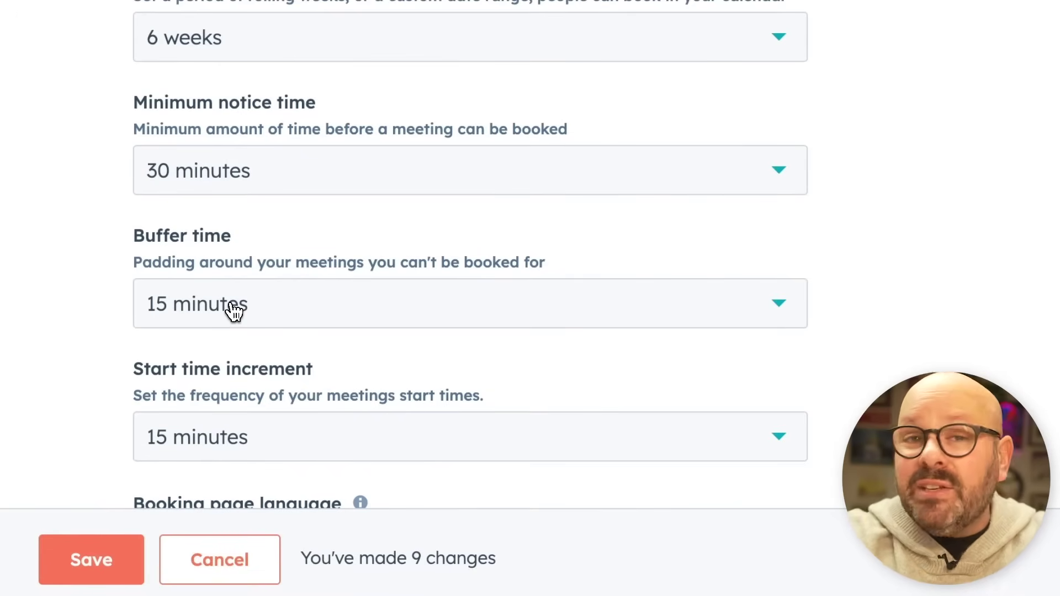
- Turn on the pre-meeting reminder email in the Automation settings, scheduled 1 hour before
scroll(234, 310, "down", 3)
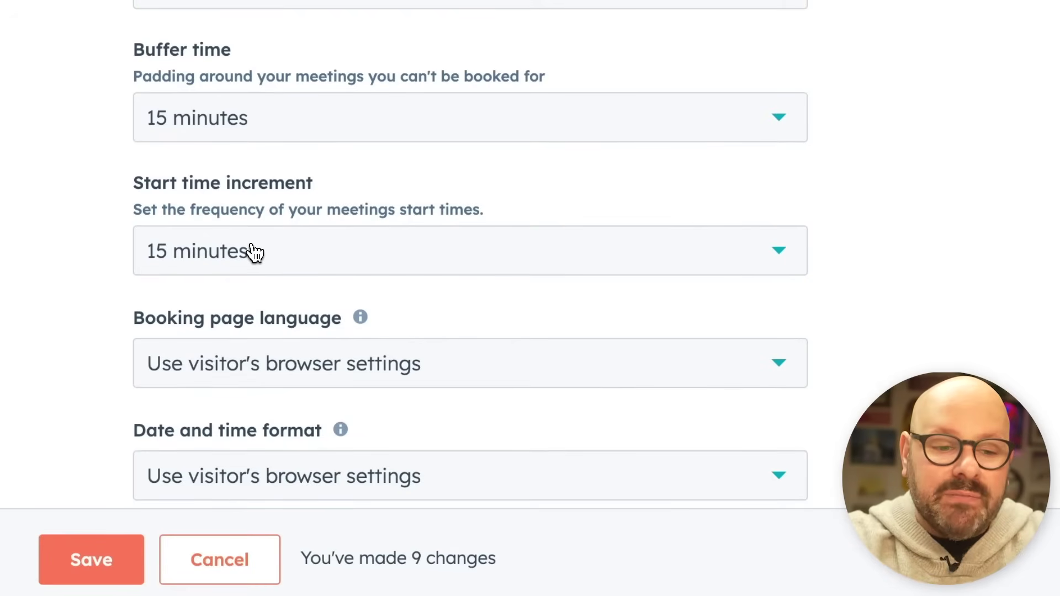
scroll(254, 253, "down", 2)
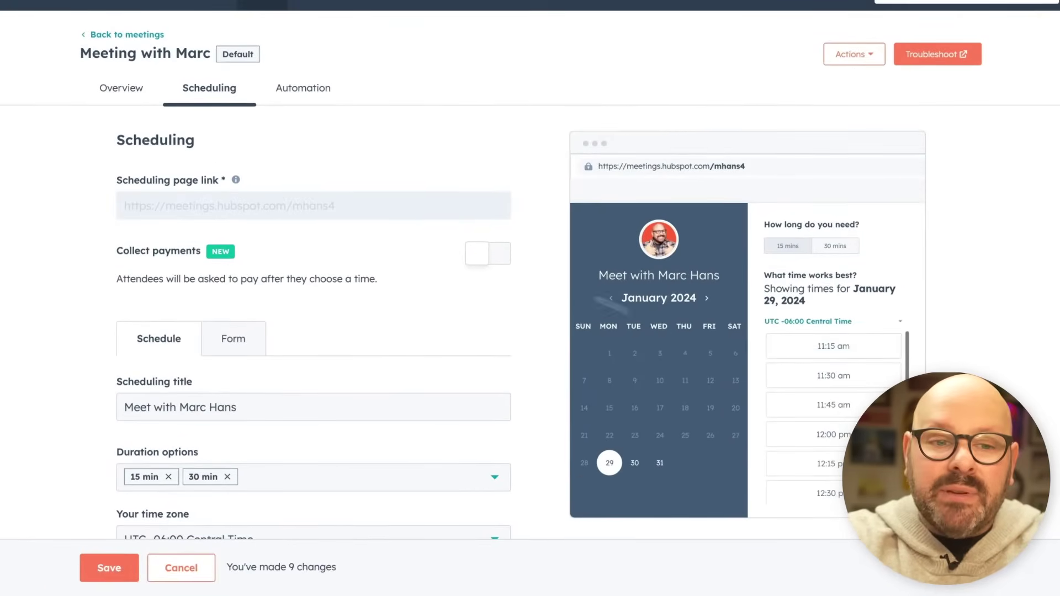
left_click(307, 91)
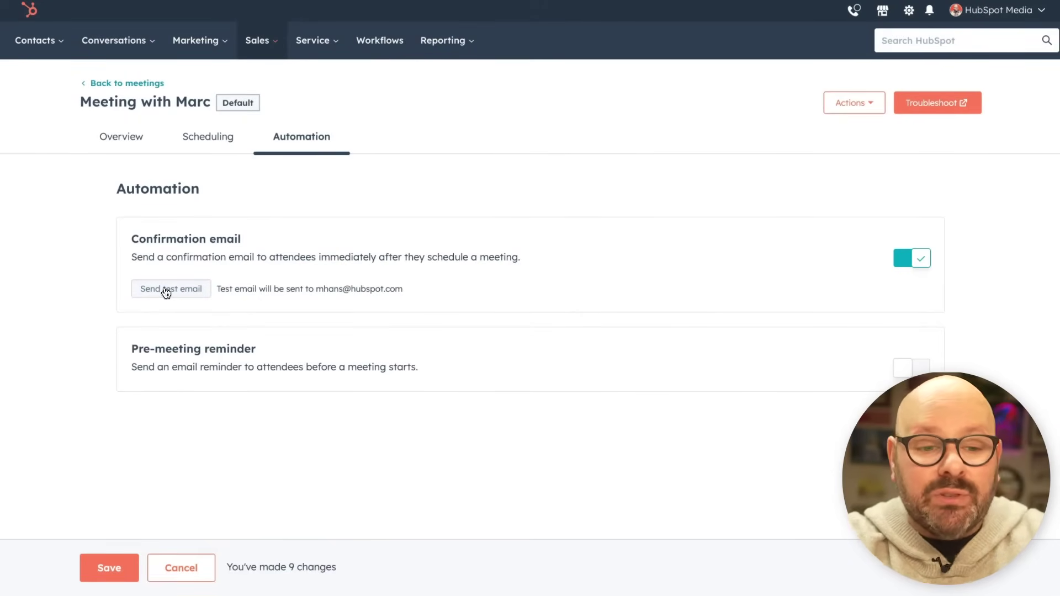
left_click(911, 370)
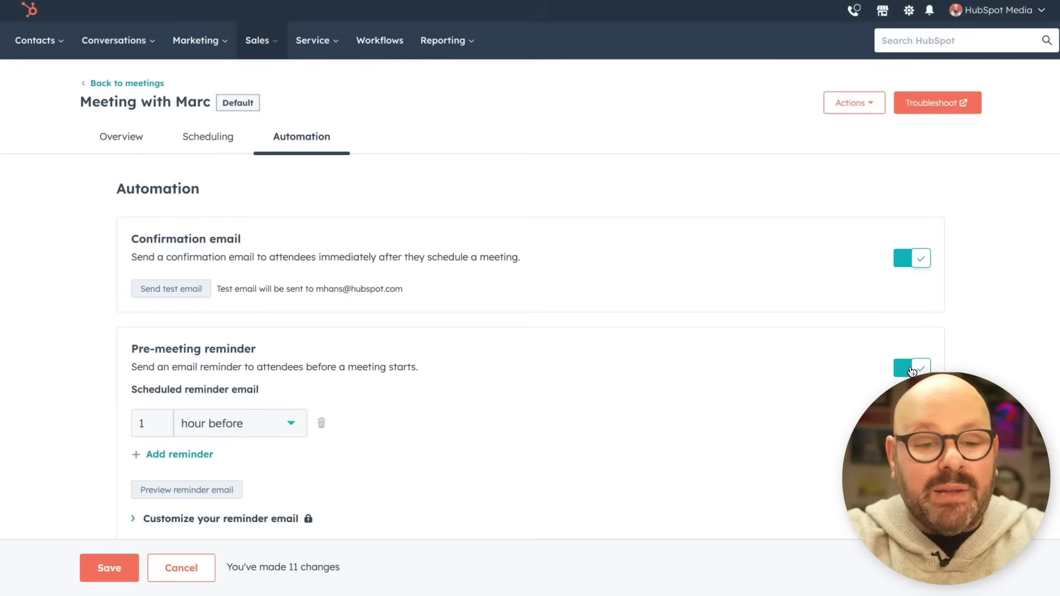
scroll(549, 416, "down", 1)
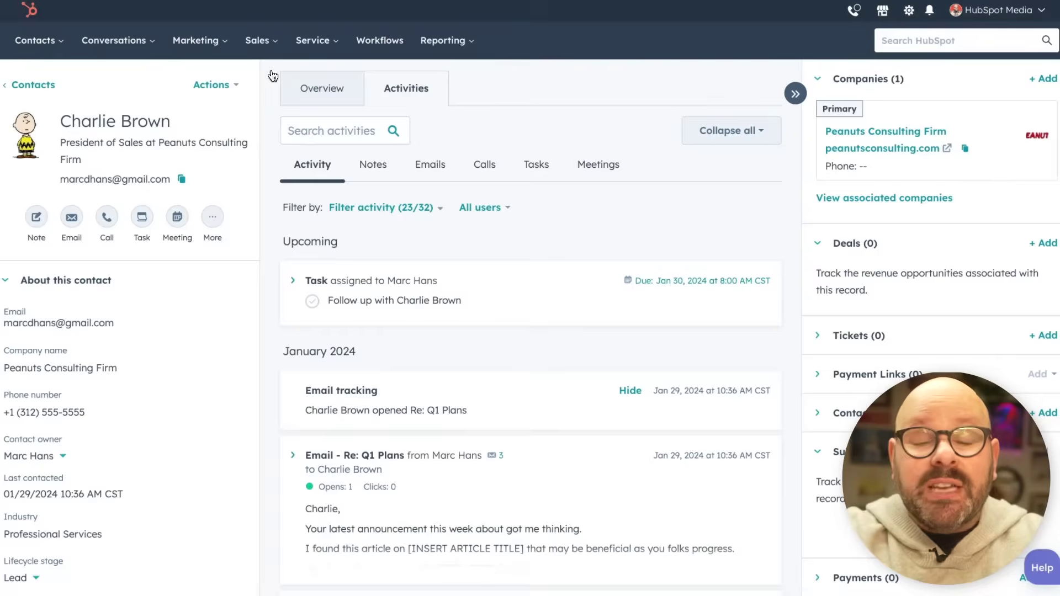
- Open the Deals board from the contact record
left_click(260, 42)
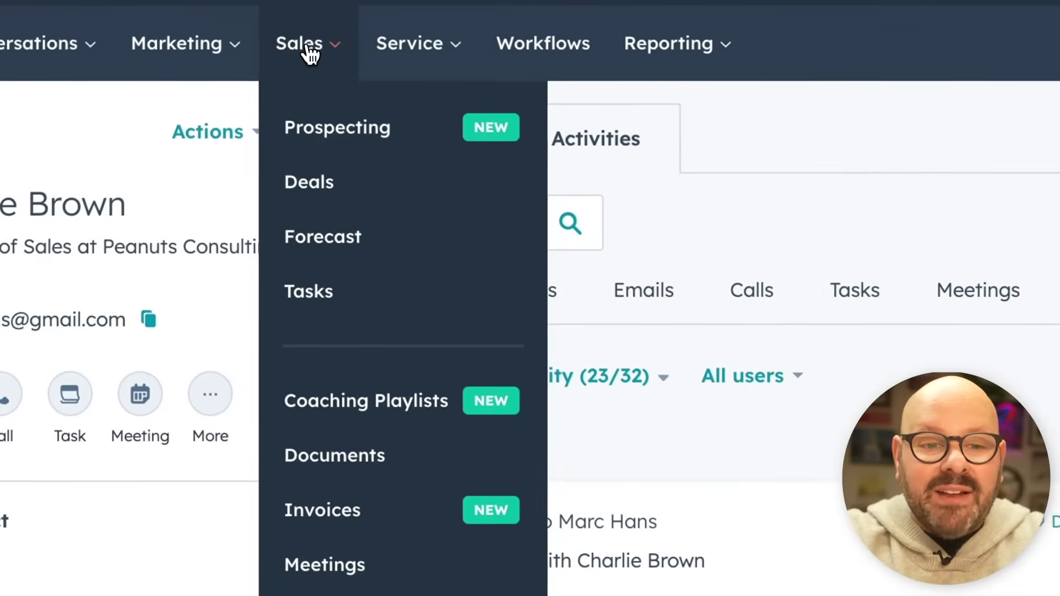
left_click(318, 182)
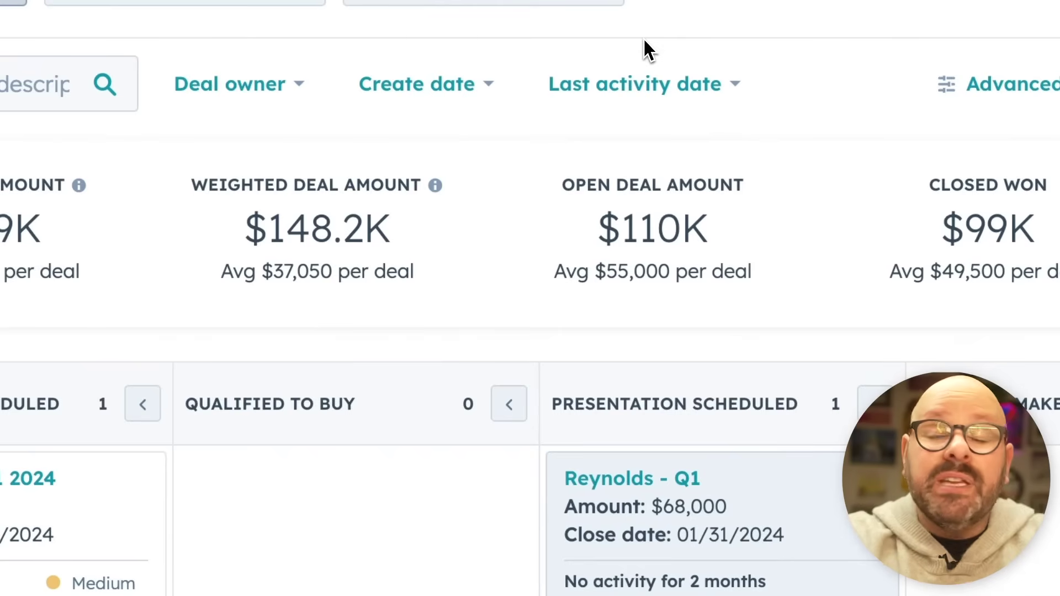
- Examine the Deal owner, Create date and Last activity date filter choices and the totals of the first two pipeline stages
left_click(279, 87)
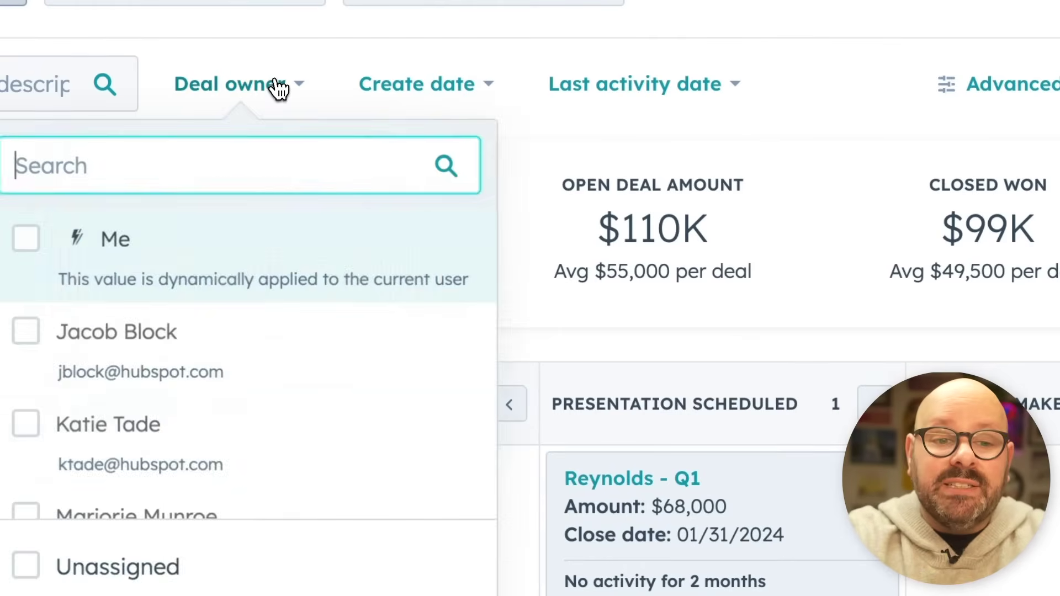
left_click(472, 84)
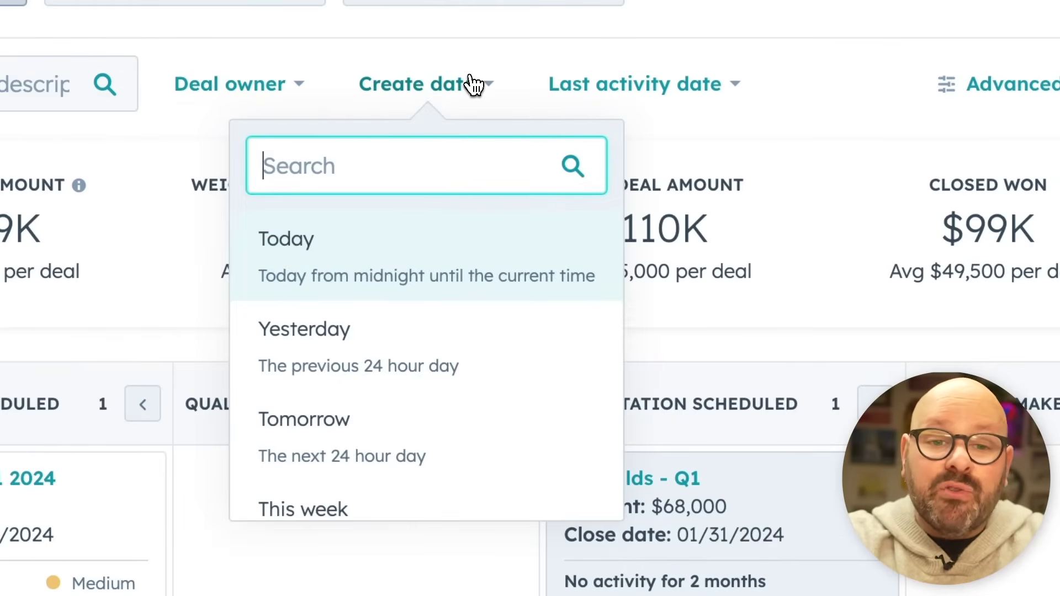
left_click(608, 87)
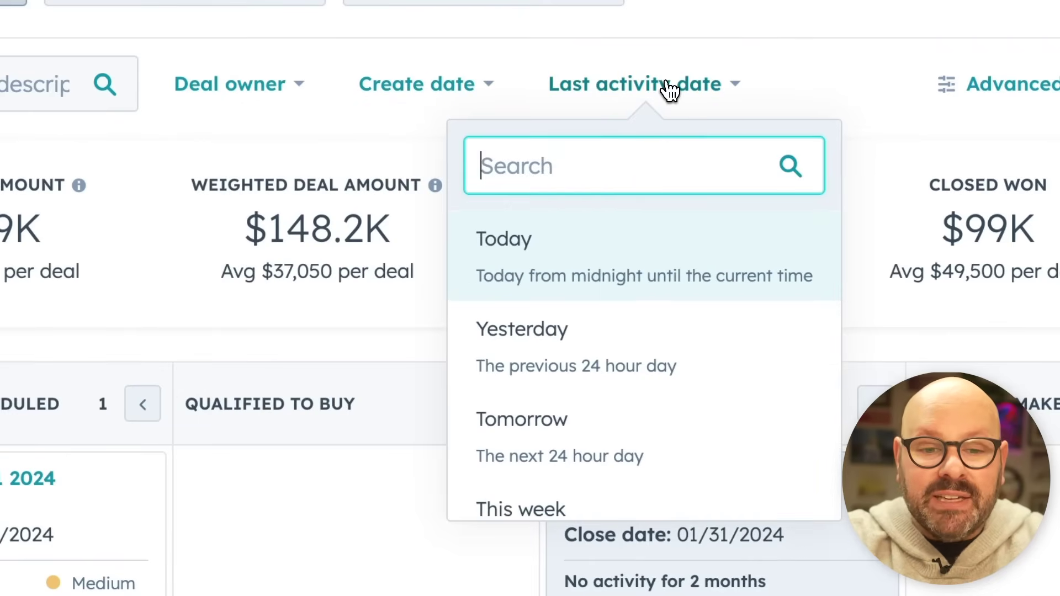
scroll(627, 315, "down", 2)
left_click(269, 541)
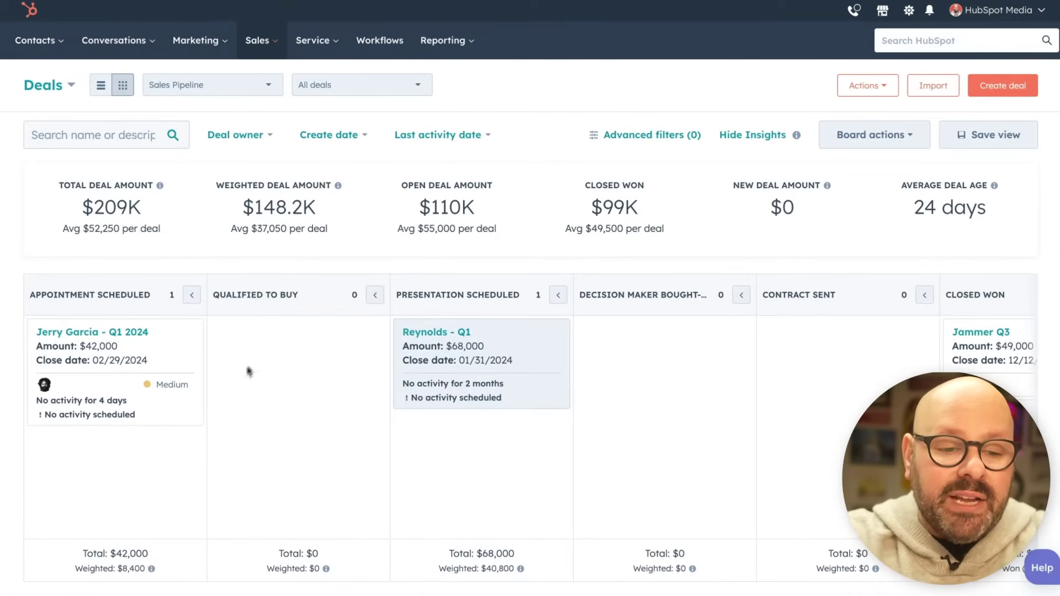
mouse_move(126, 565)
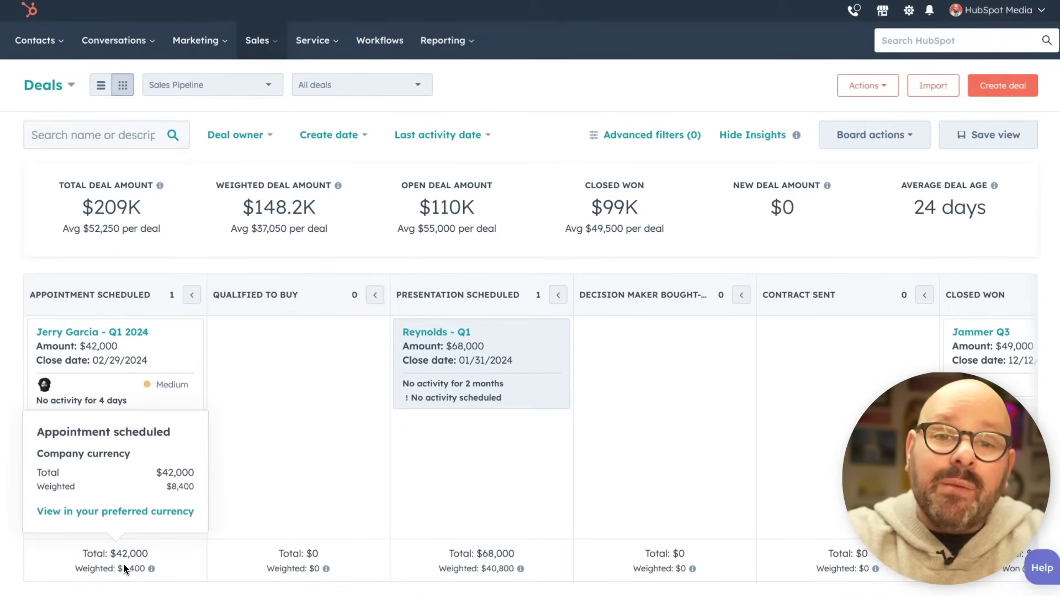
mouse_move(279, 555)
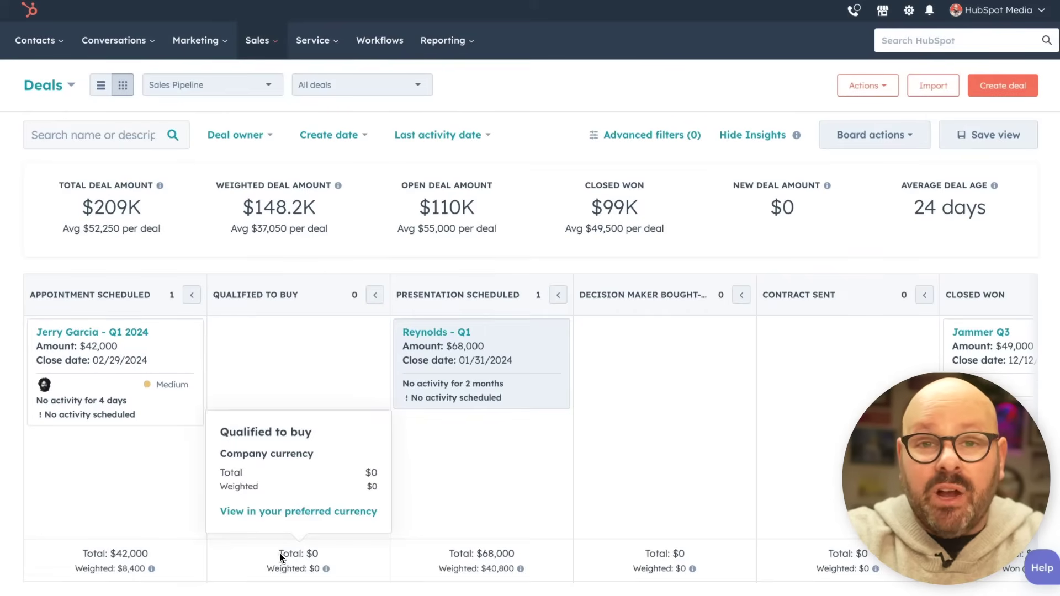
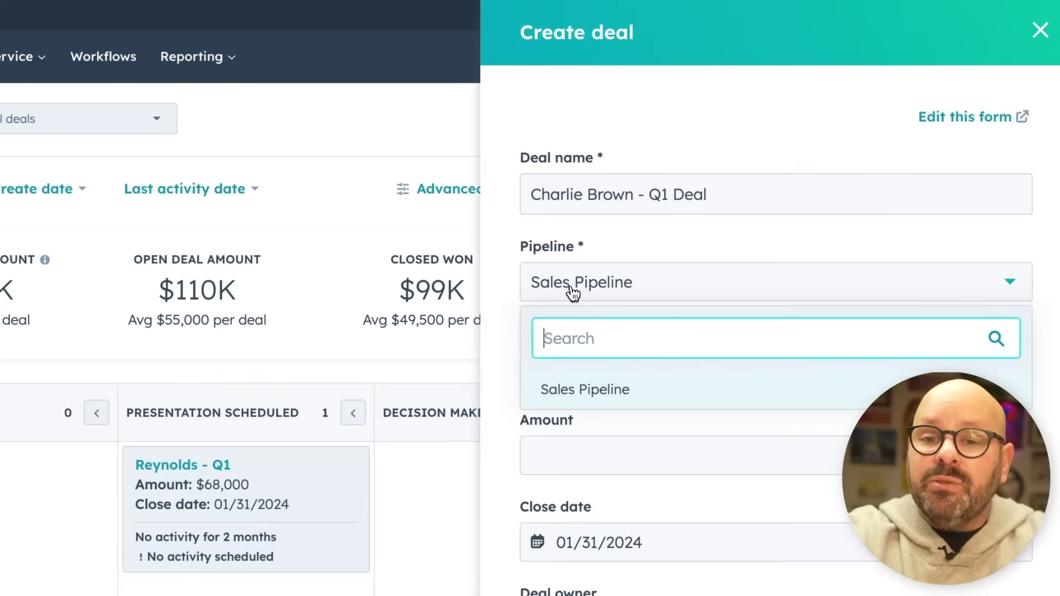
- In the new deal form, keep Sales Pipeline, set the deal stage to Qualified To Buy and enter an amount of $33,000
left_click(647, 248)
scroll(648, 251, "down", 2)
left_click(649, 254)
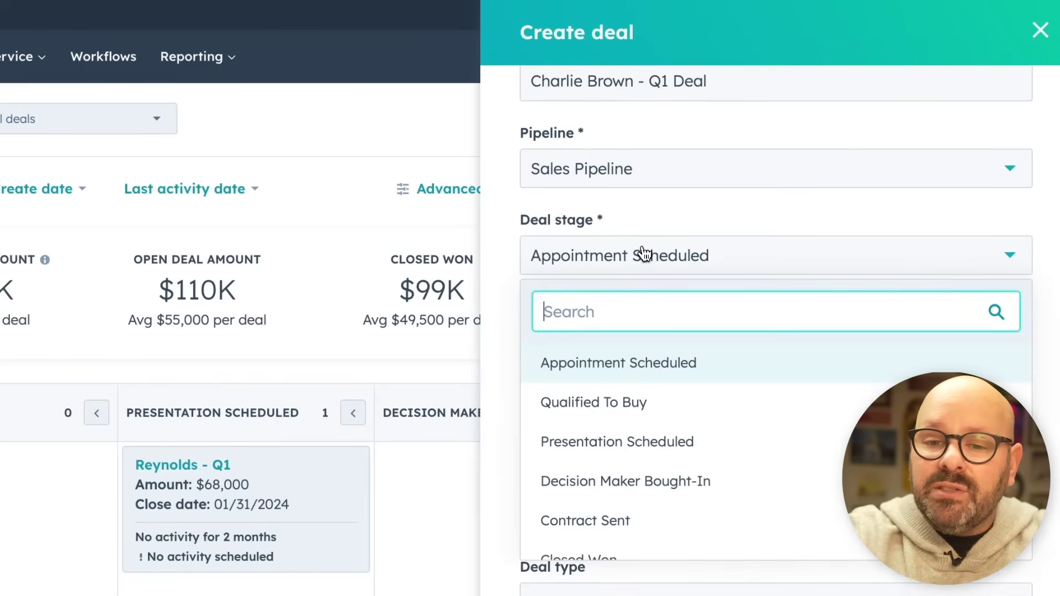
left_click(605, 390)
left_click(576, 344)
type("33,000")
key("Tab")
- Set the new deal's close date to 02/07/2024
scroll(628, 213, "down", 5)
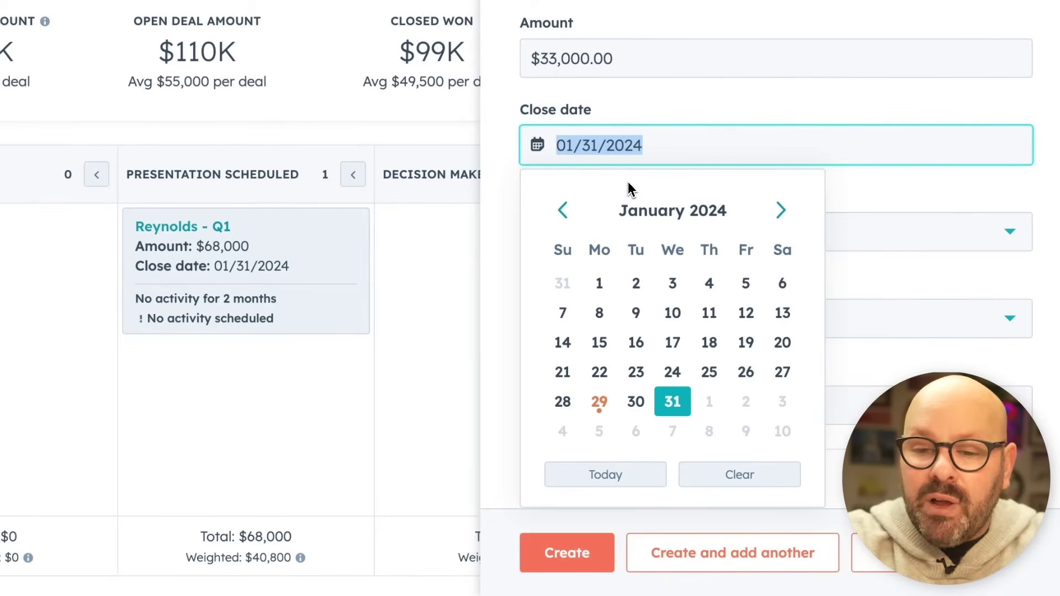
left_click(781, 210)
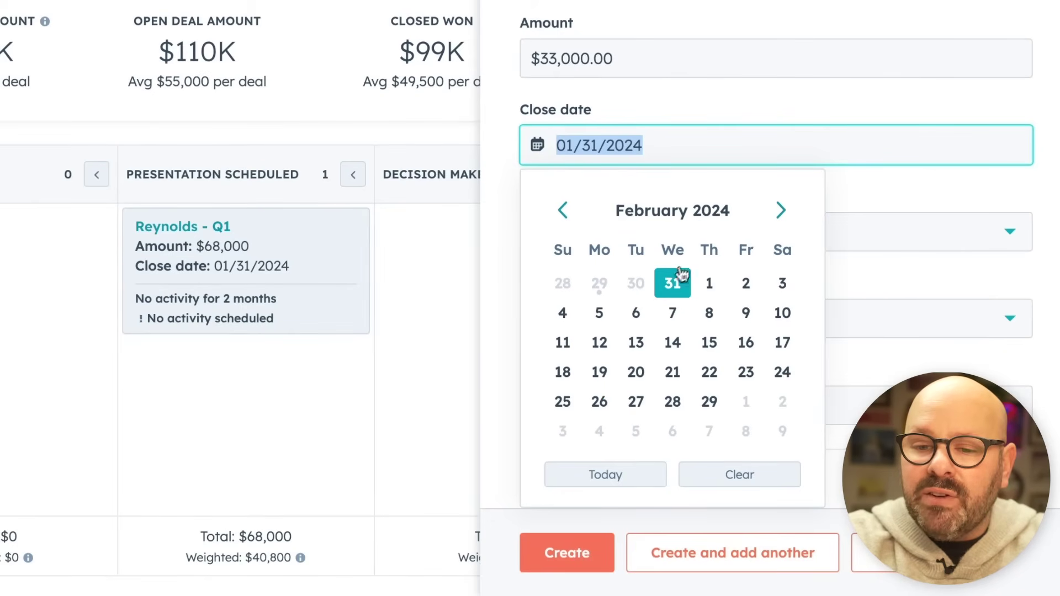
left_click(673, 312)
scroll(646, 265, "down", 2)
- Keep the current deal owner, and set the deal type to Existing Business and the priority to Medium
left_click(592, 127)
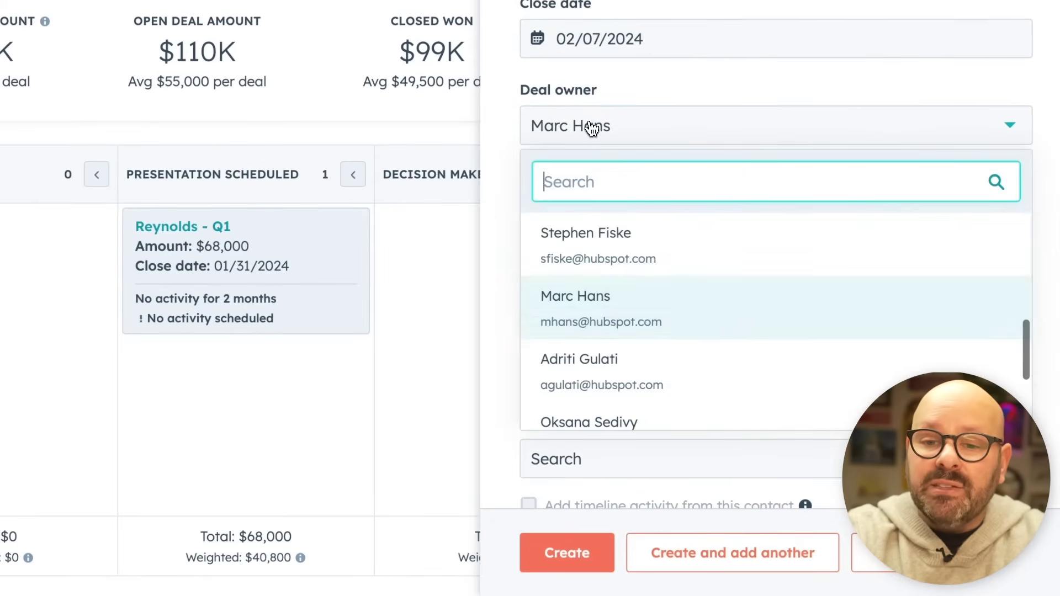
scroll(606, 250, "down", 2)
scroll(657, 87, "down", 2)
left_click(620, 111)
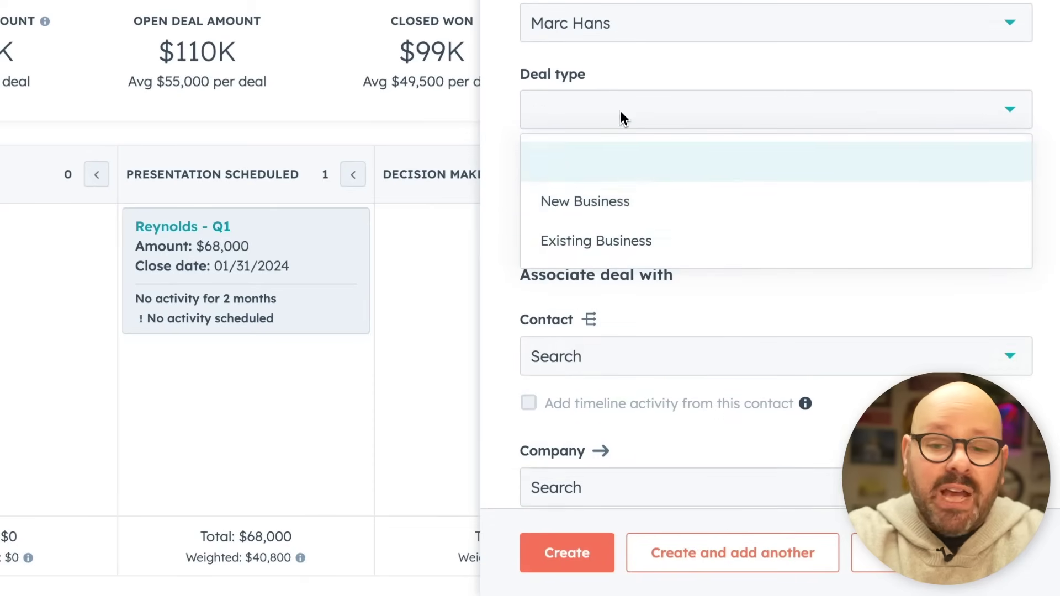
left_click(602, 240)
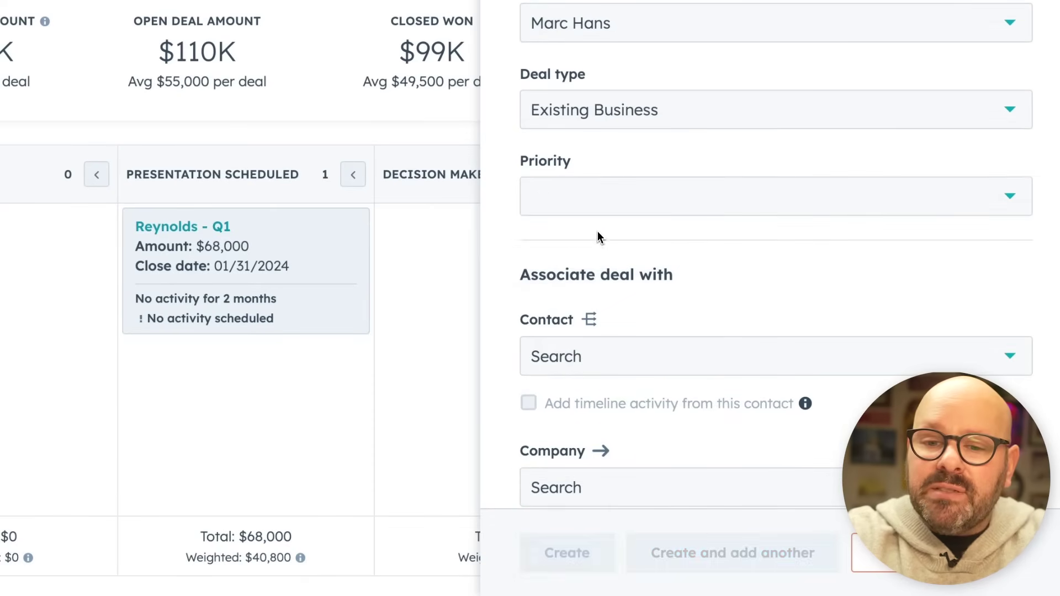
left_click(582, 196)
left_click(579, 326)
- Associate the deal with the customer's contact record and the company Peanuts Consulting Firm
scroll(576, 256, "down", 2)
left_click(576, 257)
type("char")
left_click(551, 361)
left_click(578, 330)
type("pa")
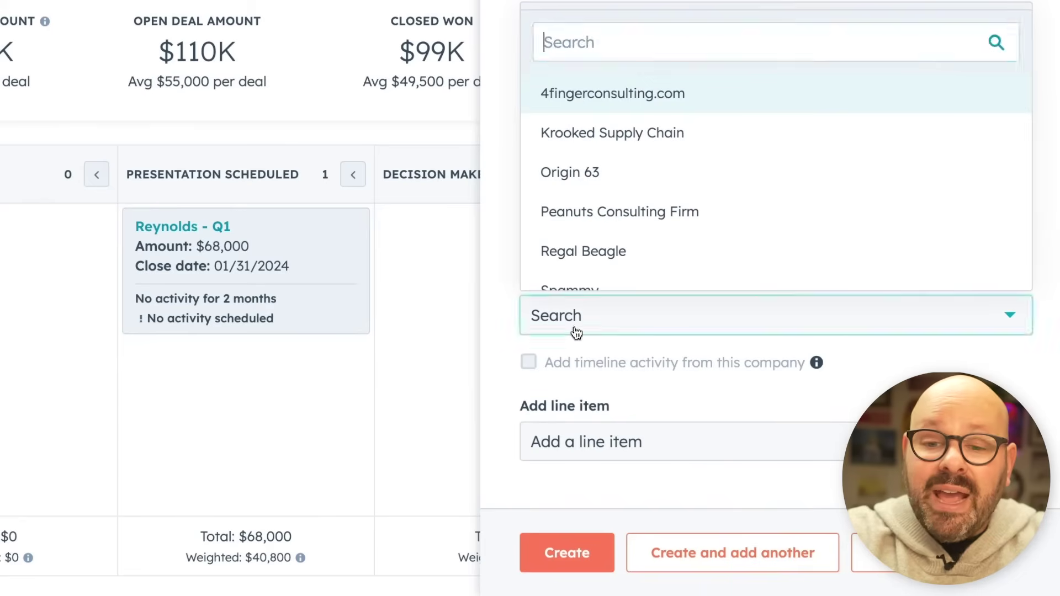
left_click(581, 269)
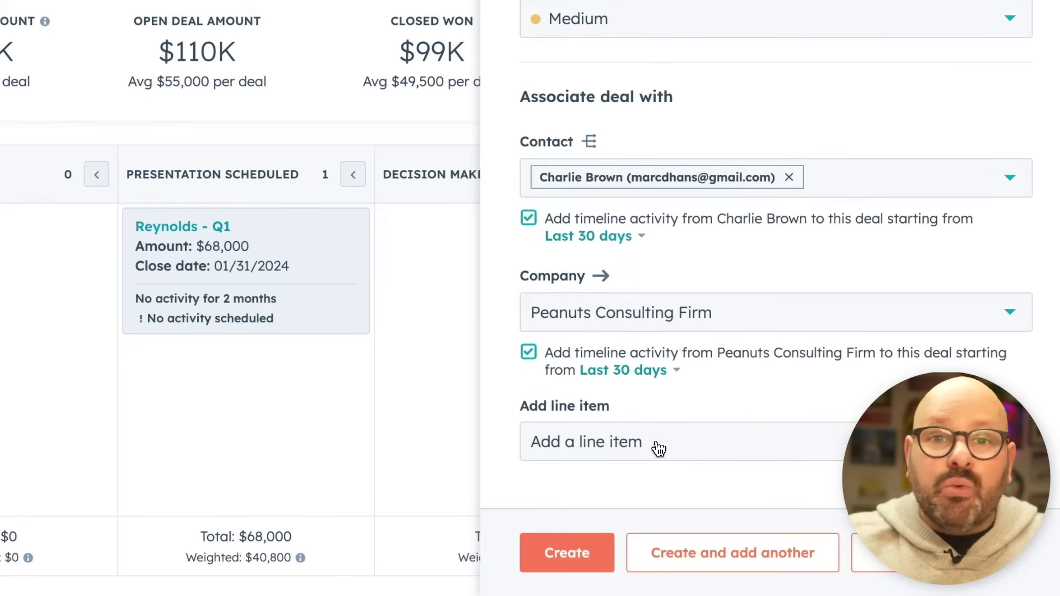
- Check the line item choices without adding any and create the deal
left_click(657, 446)
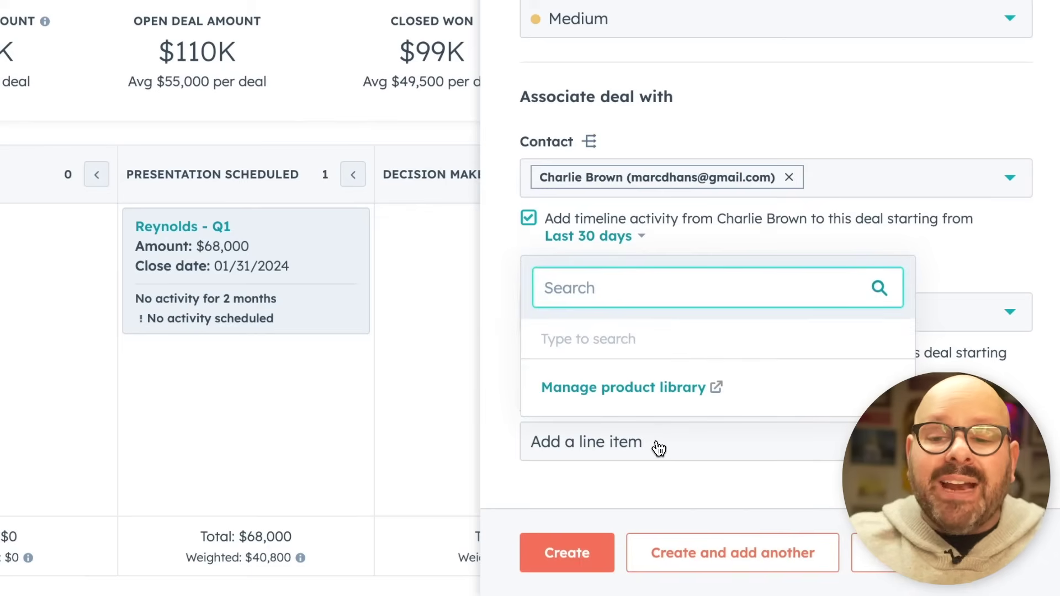
left_click(611, 497)
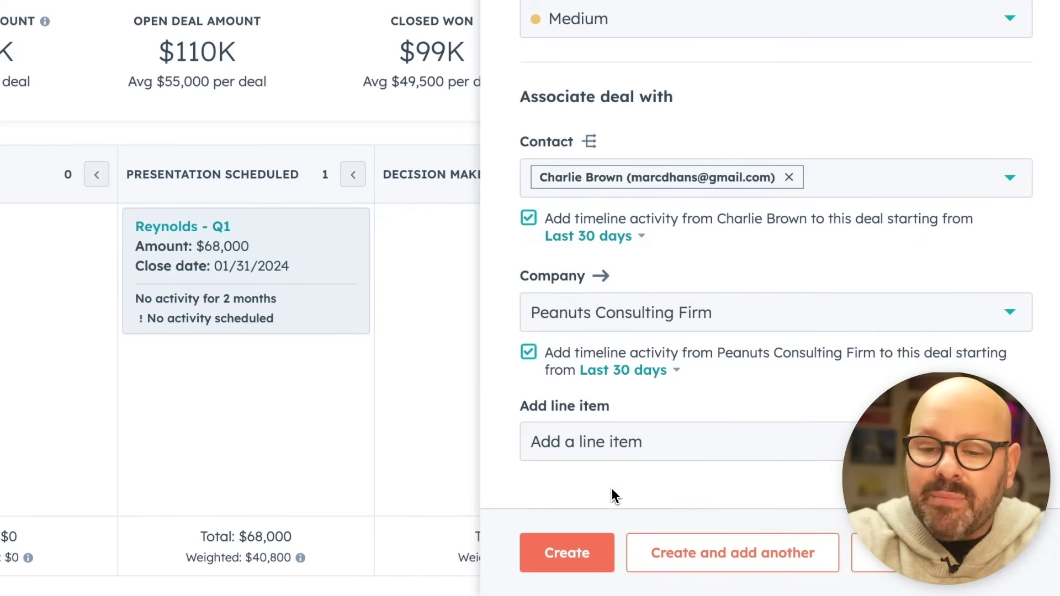
left_click(558, 567)
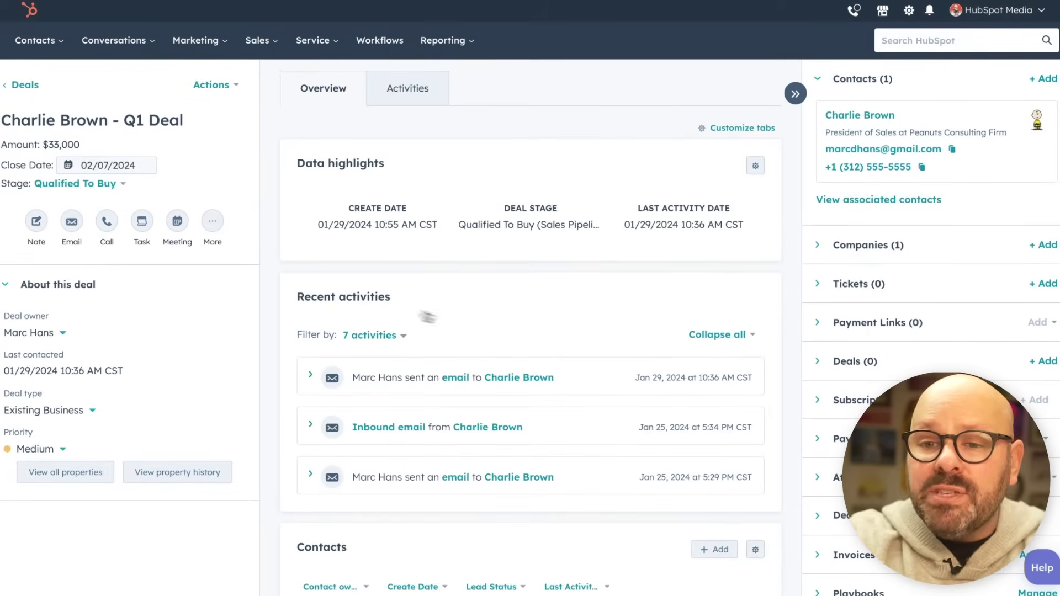
- Examine the contact and company associated with the new deal on its record
mouse_move(865, 108)
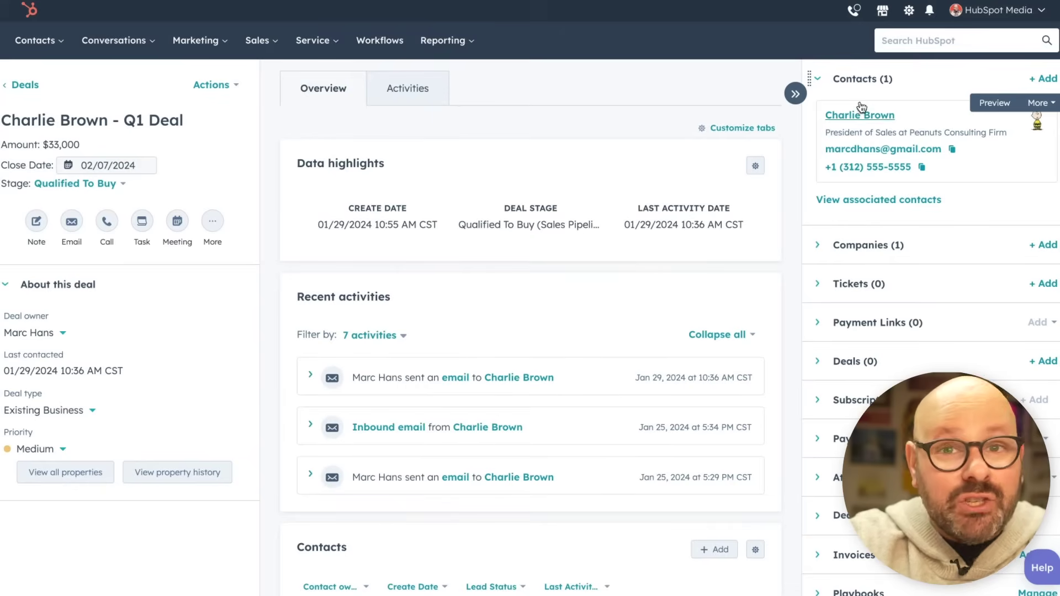
left_click(811, 244)
scroll(863, 405, "down", 2)
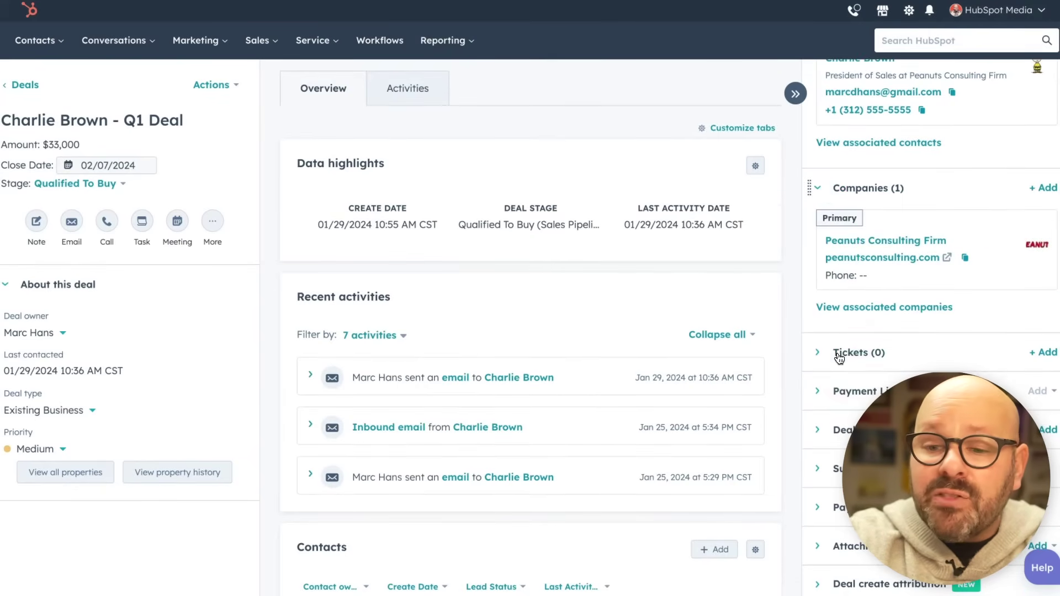
scroll(863, 405, "down", 2)
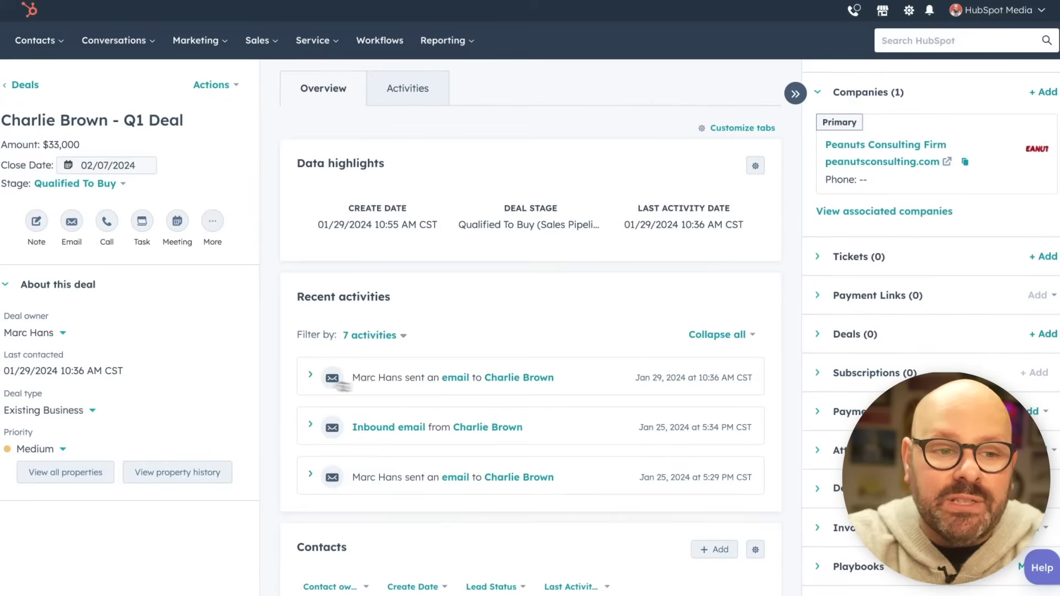
- Return to the Deals board and move the new Q1 deal through Presentation Scheduled and Decision Maker Bought-In to Contract Sent
left_click(34, 86)
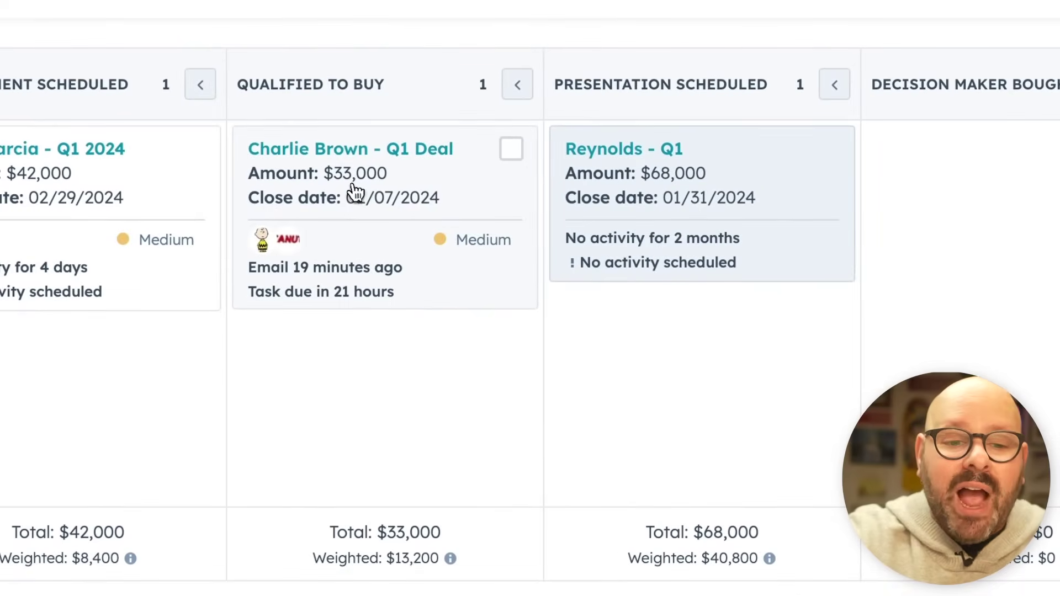
left_click_drag(346, 180, 646, 251)
mouse_move(699, 543)
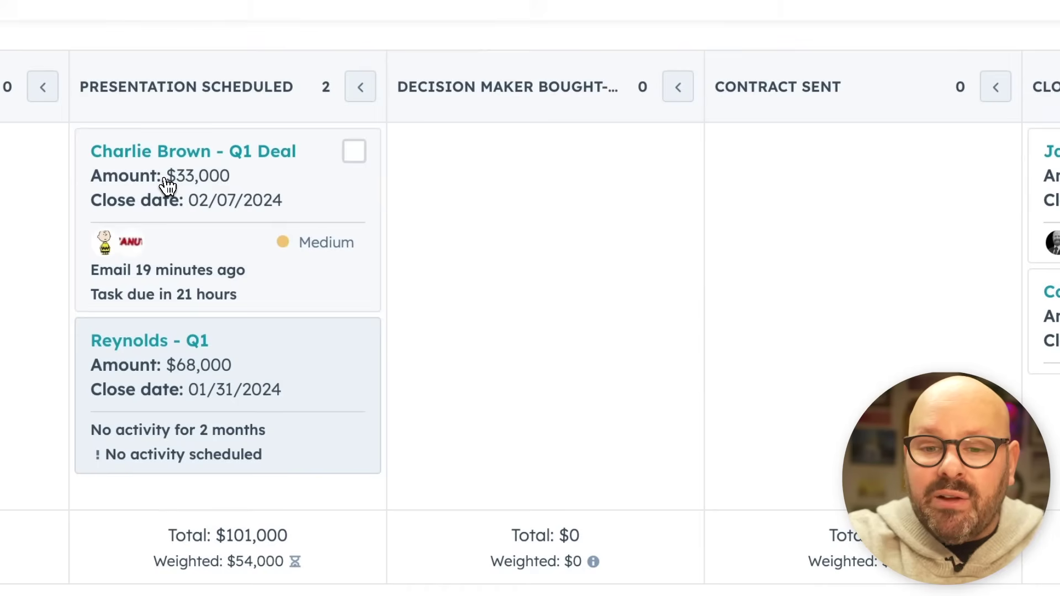
left_click_drag(168, 187, 525, 190)
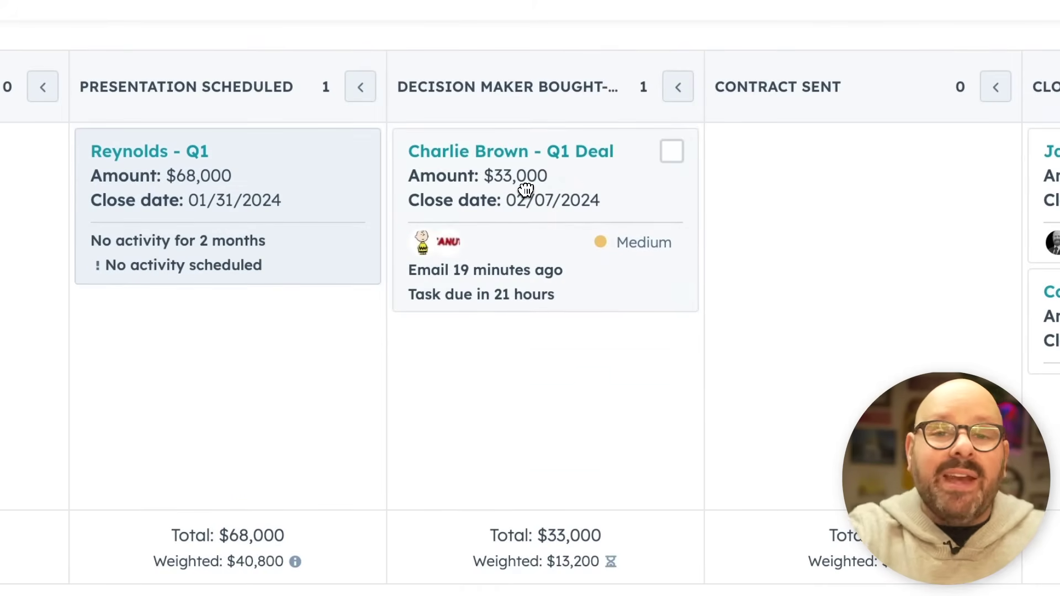
left_click_drag(529, 198, 845, 166)
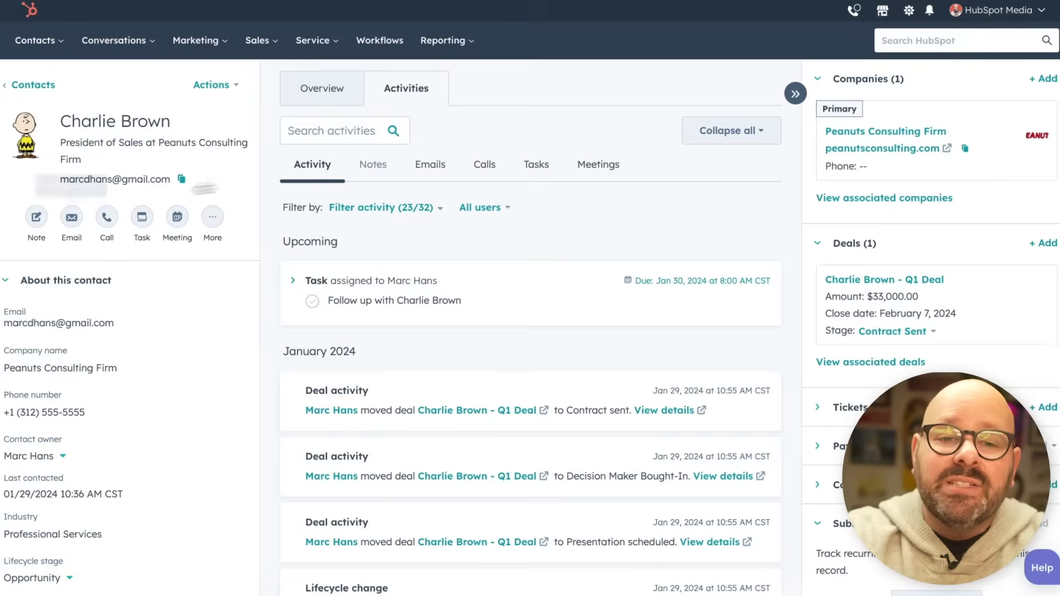
- Open the reporting dashboards from the contact record
left_click(453, 47)
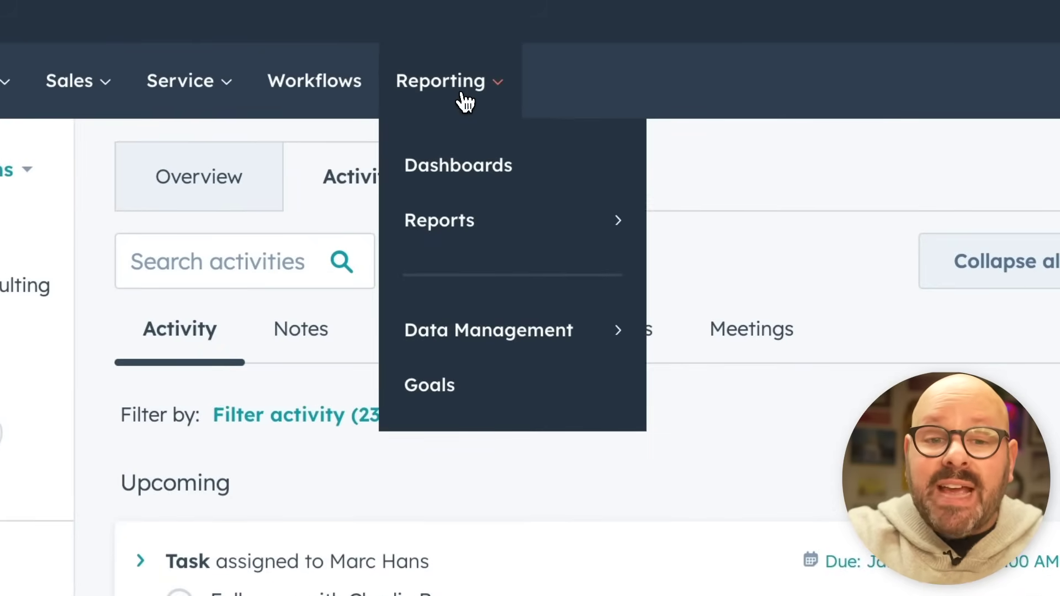
mouse_move(455, 218)
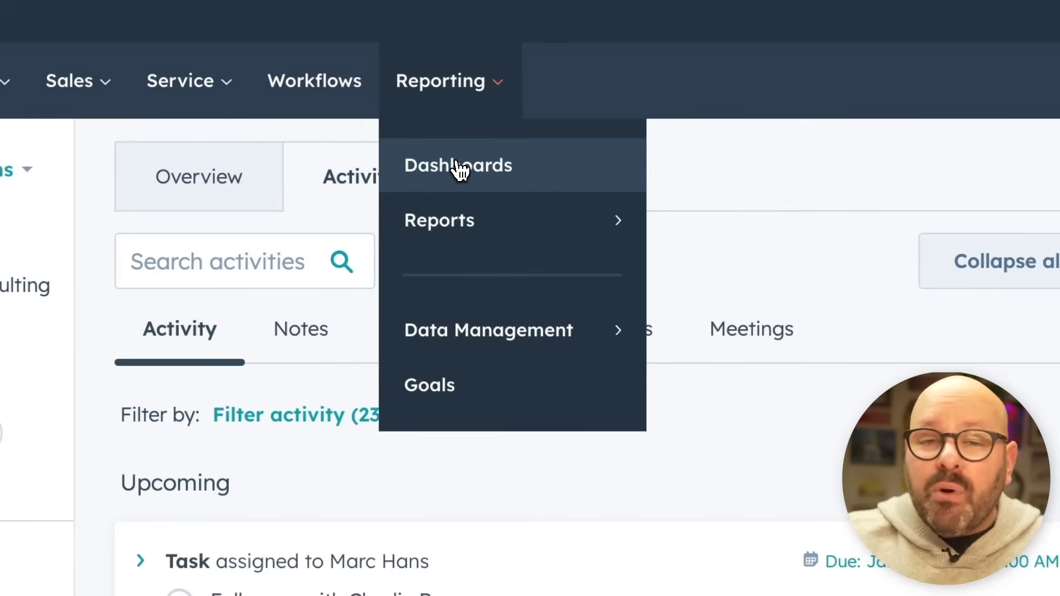
left_click(457, 167)
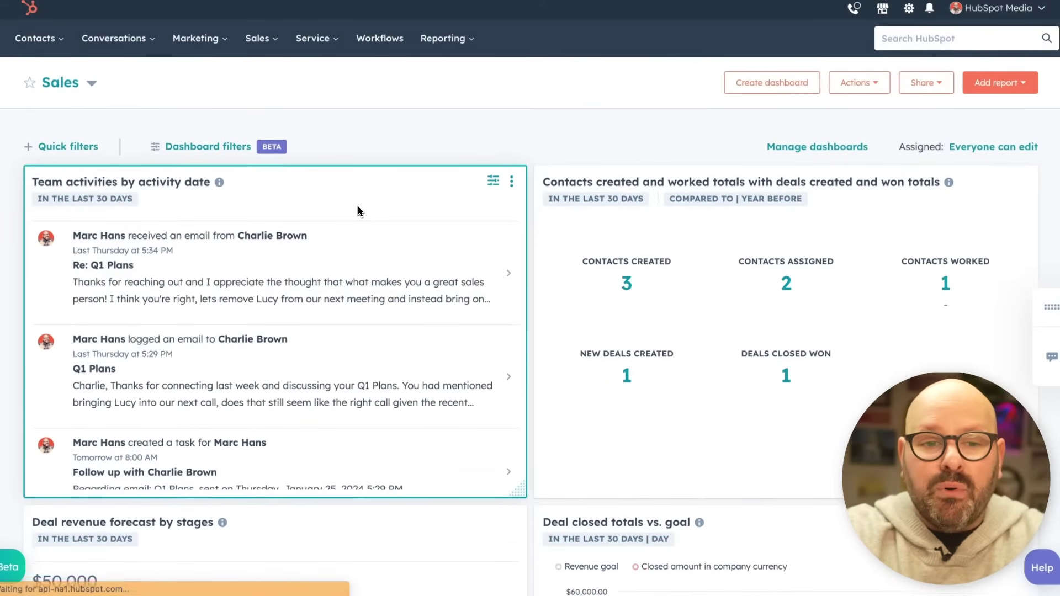
- Move the Team activities by activity date report to the dashboard's second column and try resizing the Deal revenue forecast by stages report
scroll(358, 207, "down", 1)
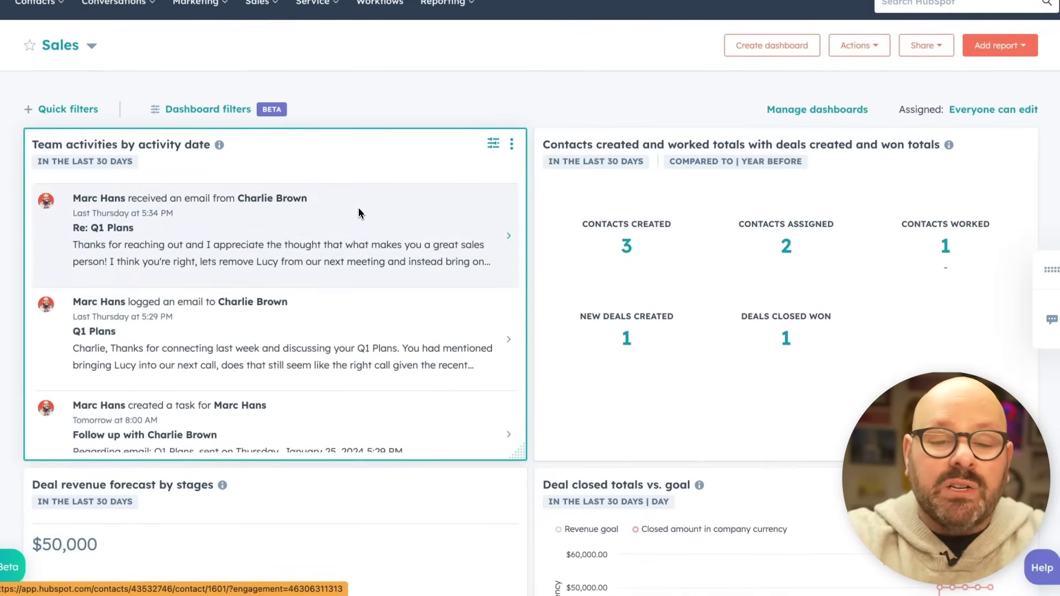
scroll(359, 208, "down", 2)
left_click_drag(354, 209, 938, 205)
left_click_drag(524, 457, 356, 291)
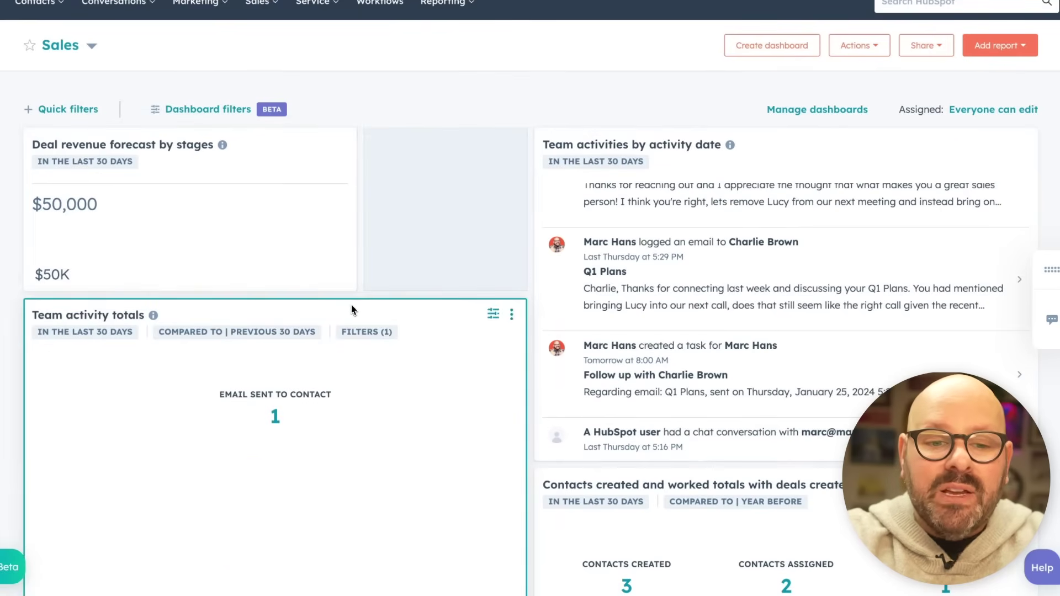
left_click_drag(351, 288, 525, 458)
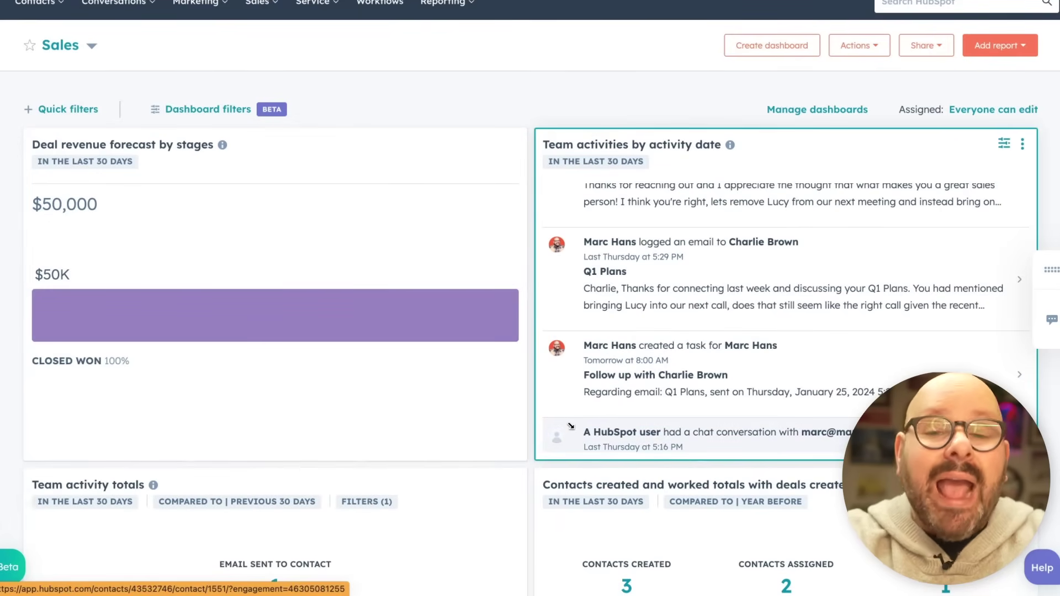
- Examine the Sales dashboard's reports on team activities, activity totals, contacts and deals created, and deal closed totals vs. goal
scroll(571, 426, "down", 1)
scroll(573, 430, "up", 3)
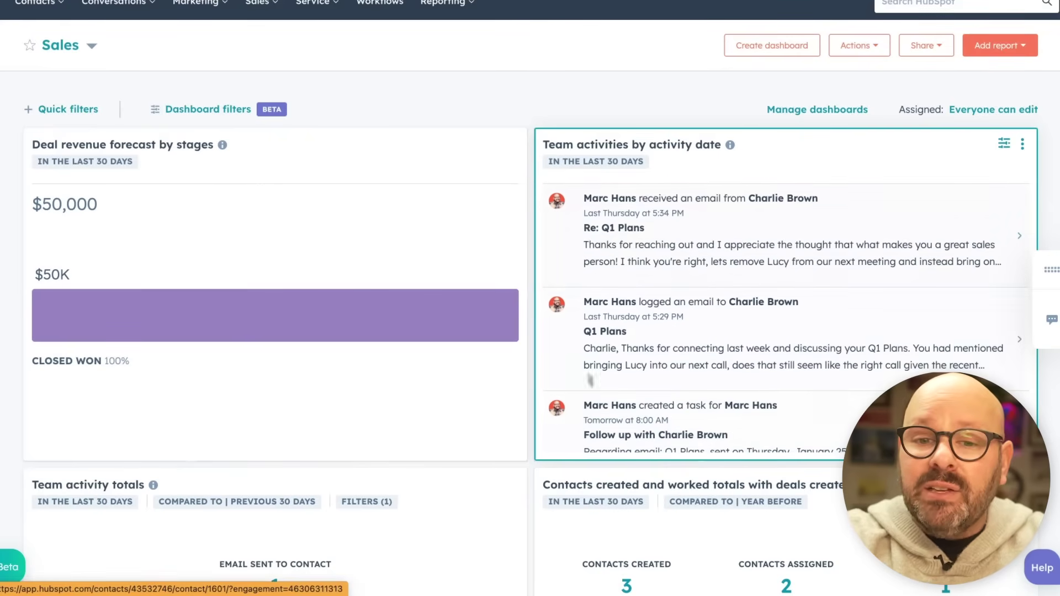
mouse_move(587, 160)
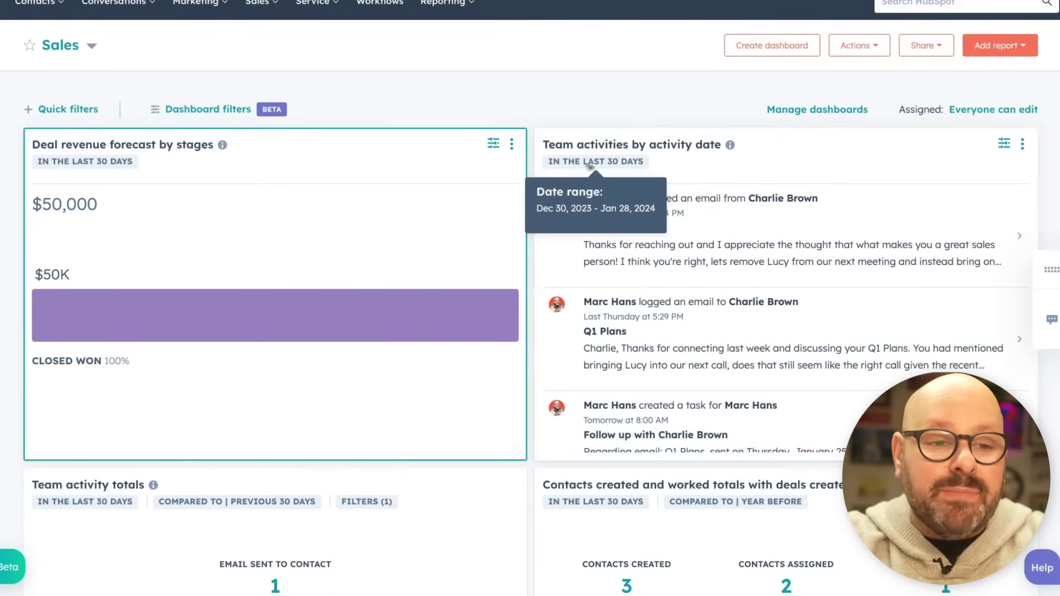
scroll(257, 237, "down", 1)
scroll(257, 237, "down", 4)
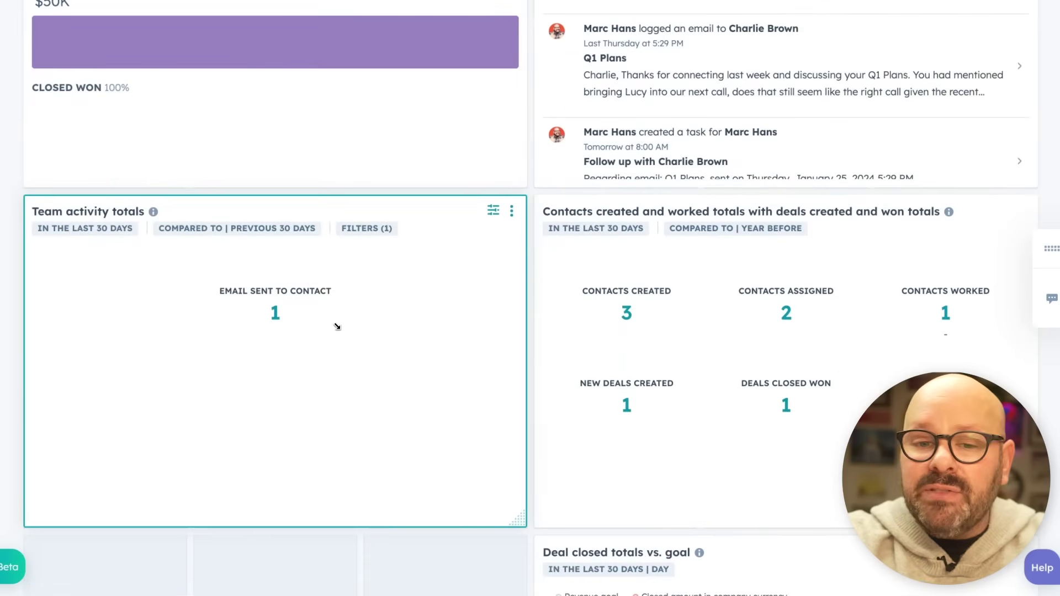
scroll(684, 346, "down", 1)
mouse_move(692, 197)
scroll(690, 198, "down", 2)
scroll(689, 197, "down", 1)
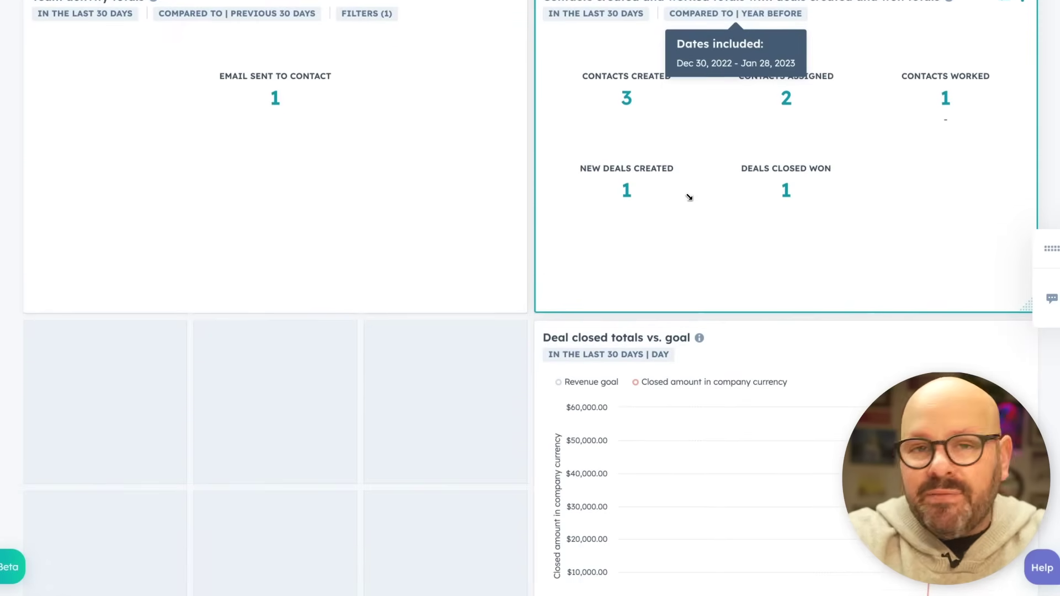
scroll(689, 198, "down", 3)
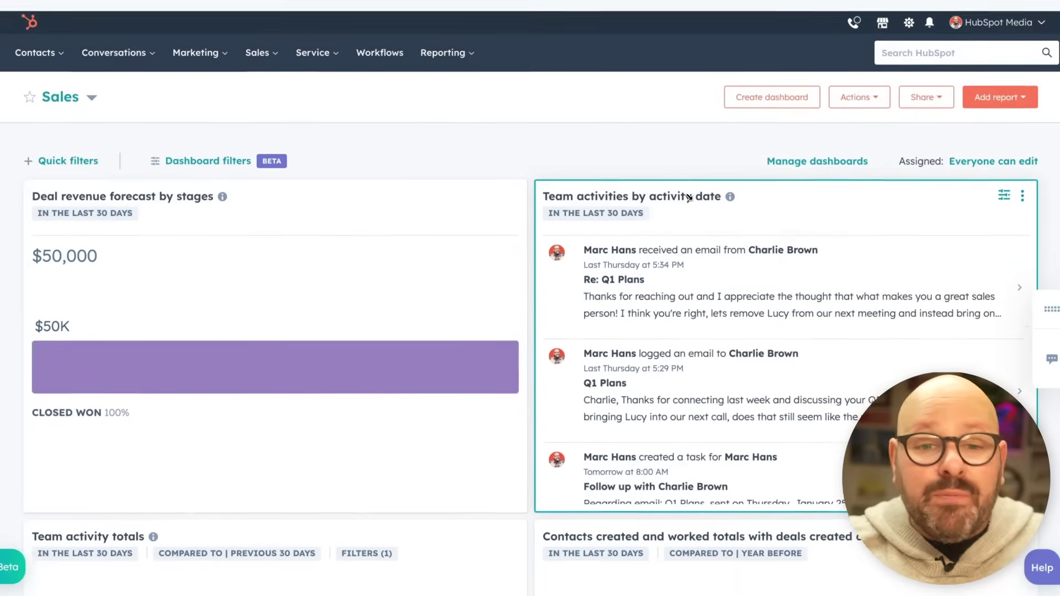
scroll(689, 197, "down", 1)
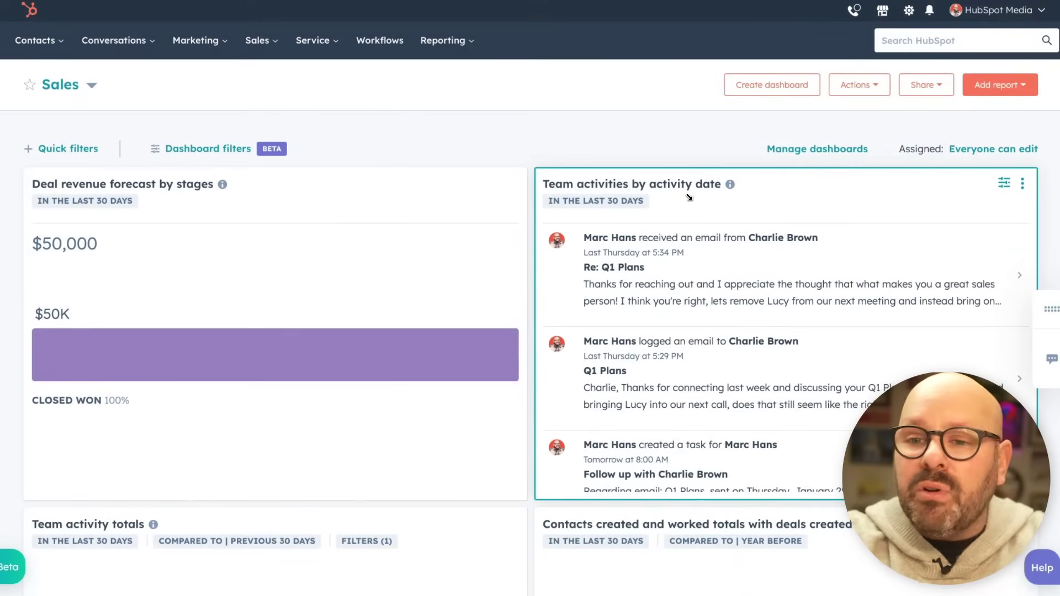
left_click(996, 93)
left_click(963, 148)
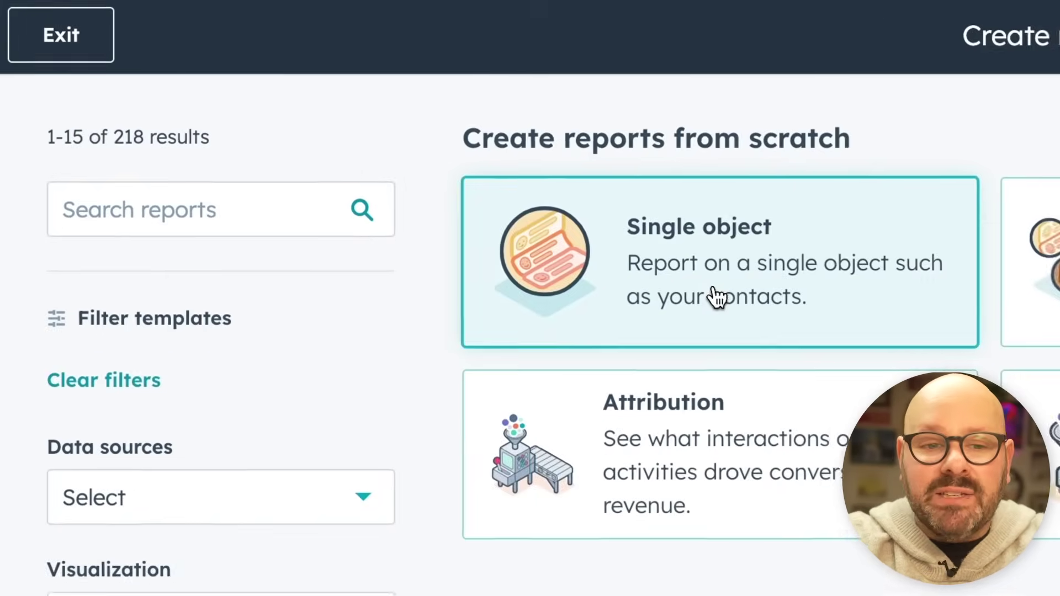
left_click(167, 148)
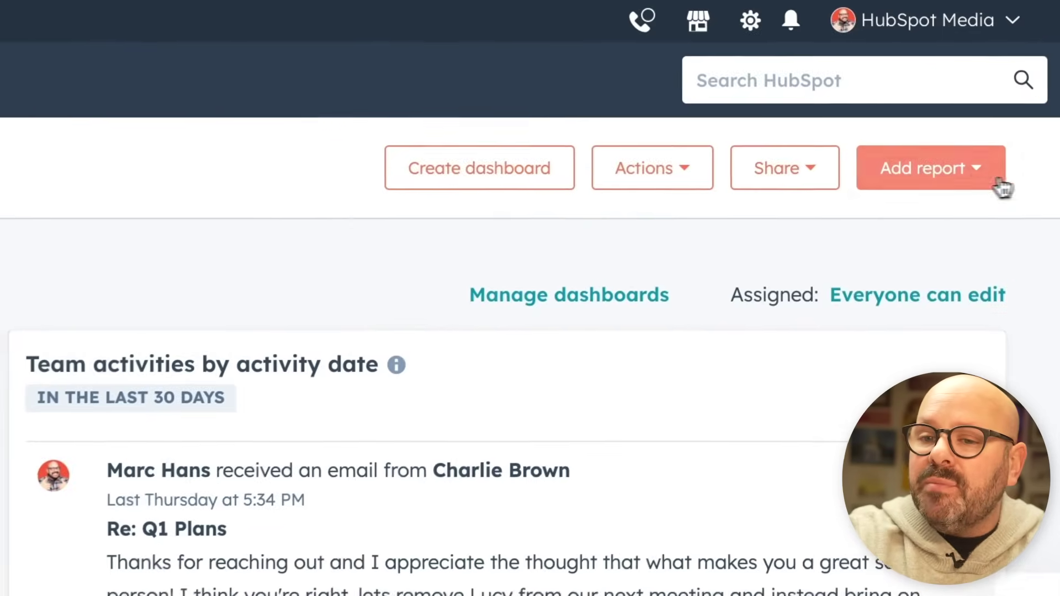
- Start creating a report with the AI Assistant and enter the prompt "create a report of deals"
left_click(1024, 90)
left_click(848, 308)
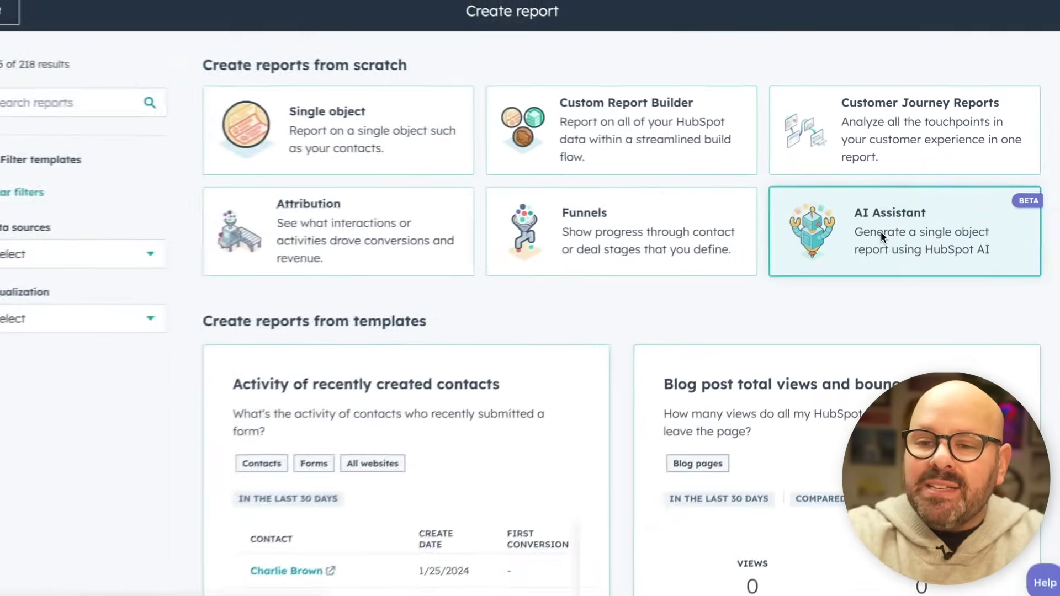
left_click(865, 237)
type("create a report of deals")
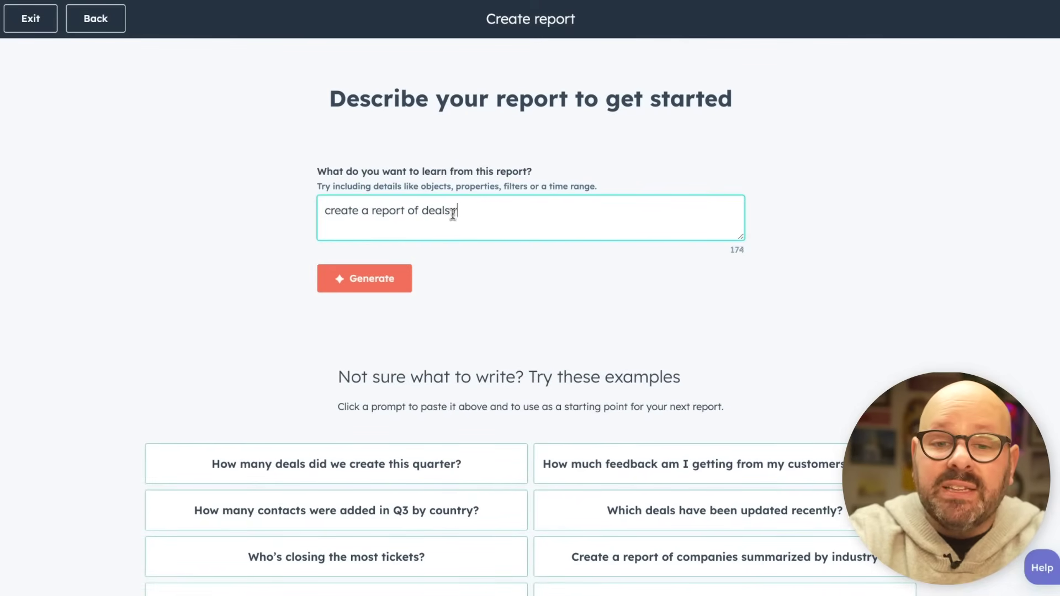